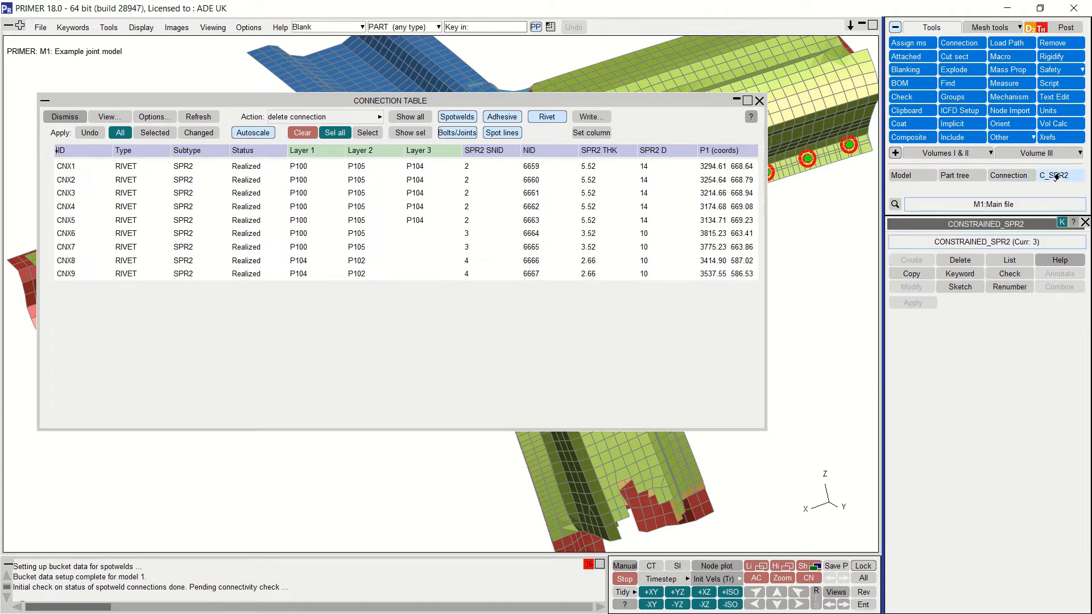
Step: Review the three CONSTRAINED_SPR2 definitions in the keyword editor, then close it and the Connection Table
{"action": "left_click", "coordinate": [960, 273]}
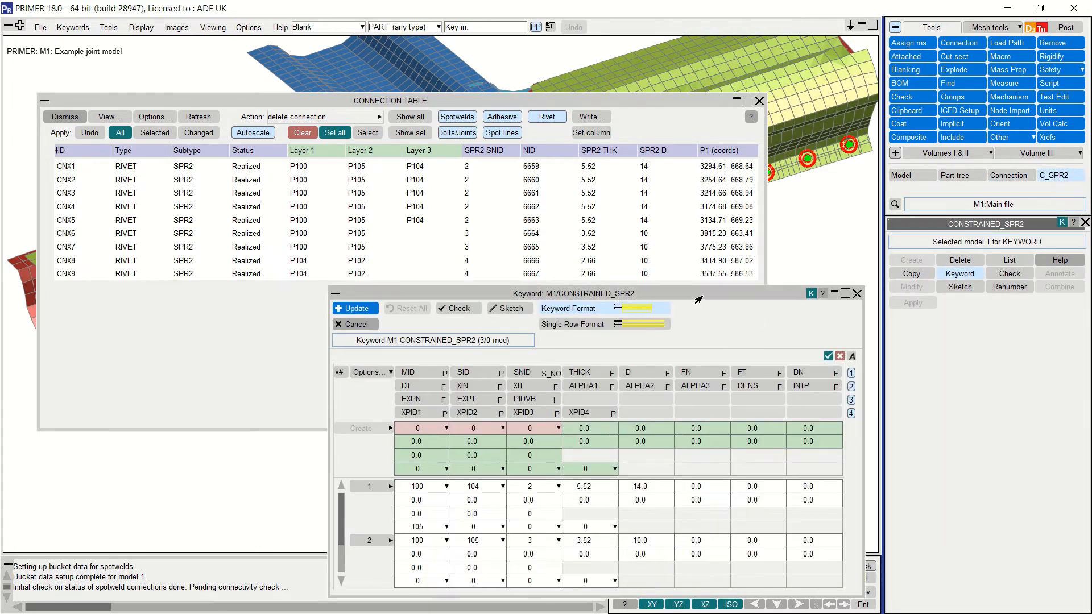
{"action": "left_click_drag", "start_coordinate": [701, 289], "coordinate": [702, 94]}
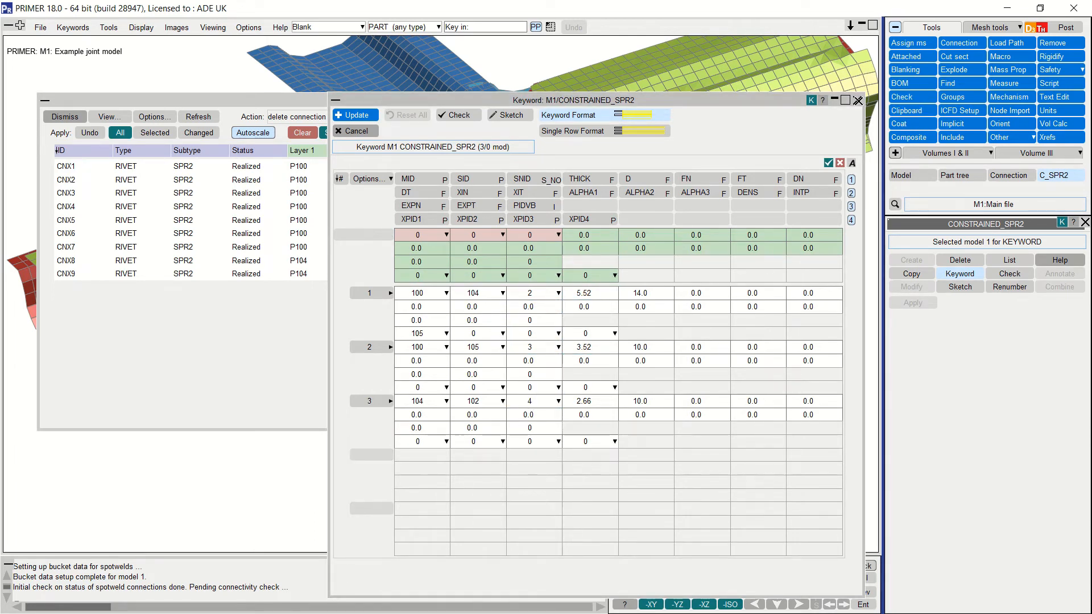
{"action": "left_click", "coordinate": [857, 100]}
{"action": "left_click", "coordinate": [759, 100]}
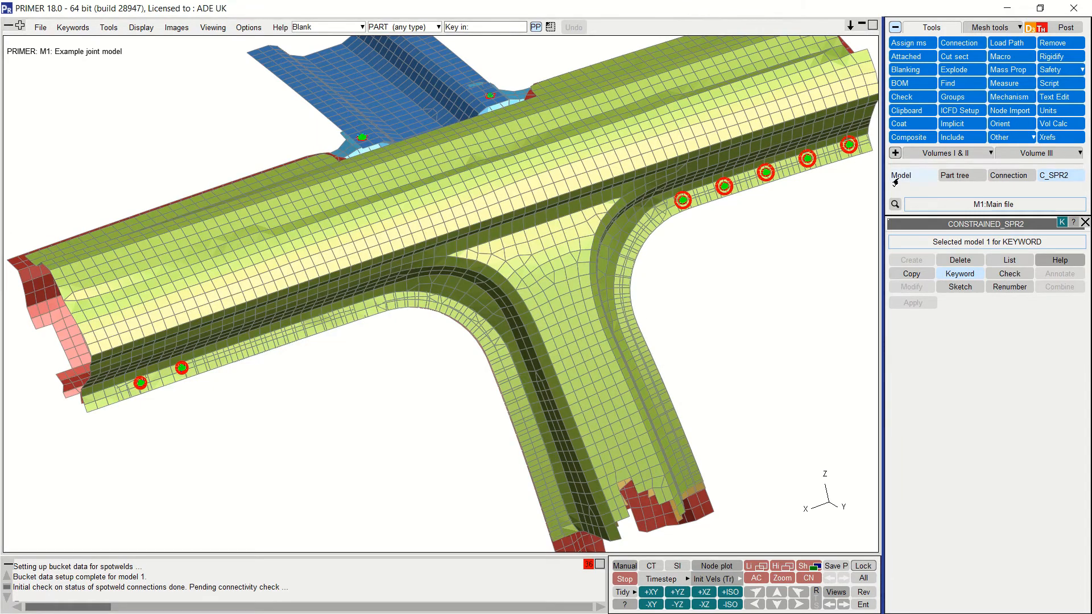
Step: Start creating a new connection and select the panel part's shells to join
{"action": "left_click", "coordinate": [995, 180]}
{"action": "left_click", "coordinate": [914, 245]}
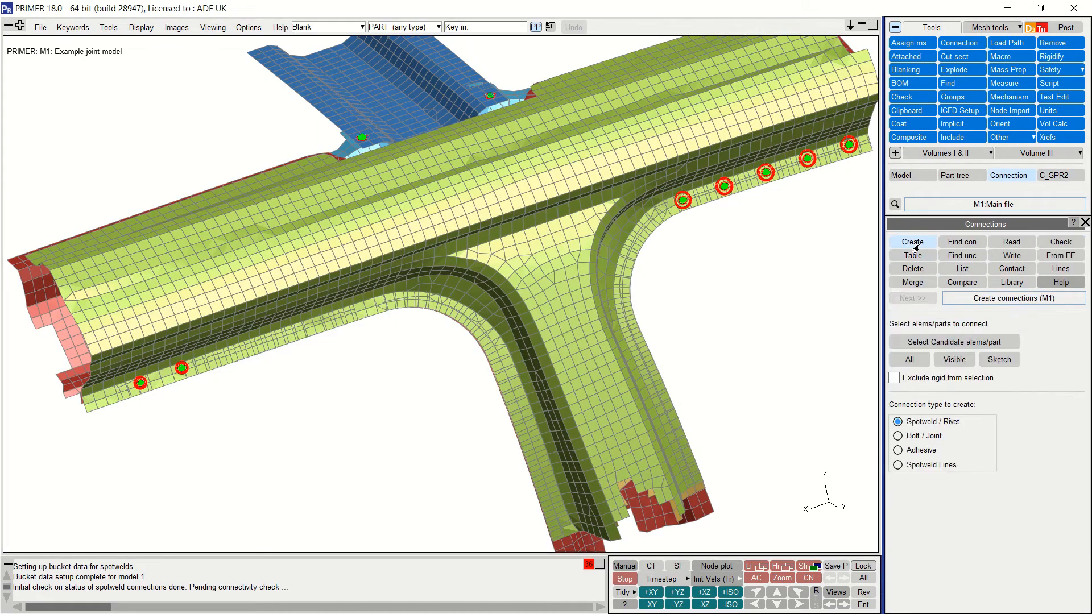
{"action": "left_click", "coordinate": [961, 341]}
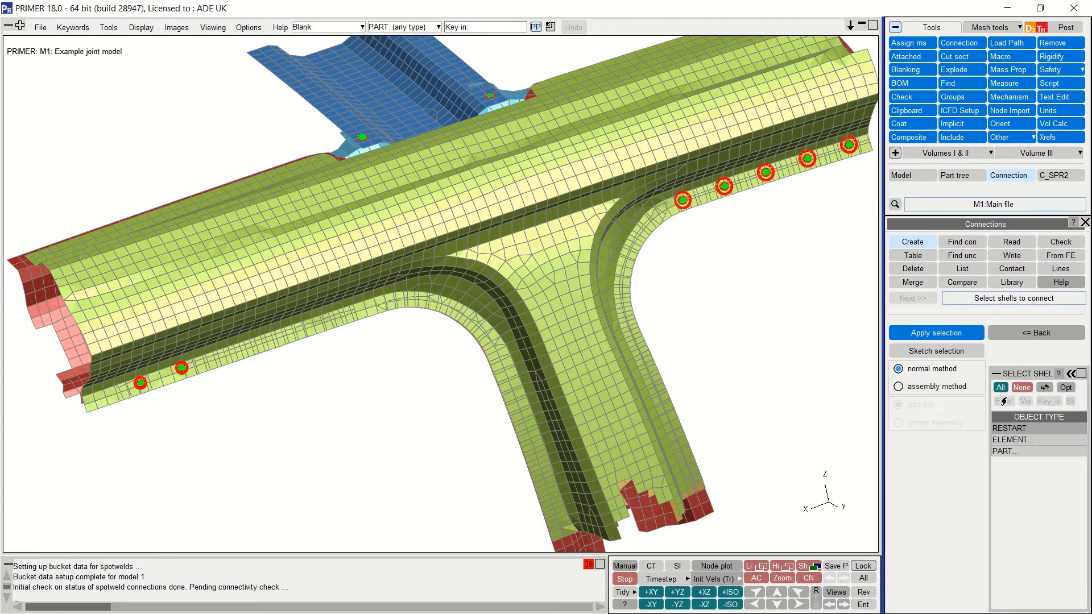
{"action": "left_click", "coordinate": [1012, 451]}
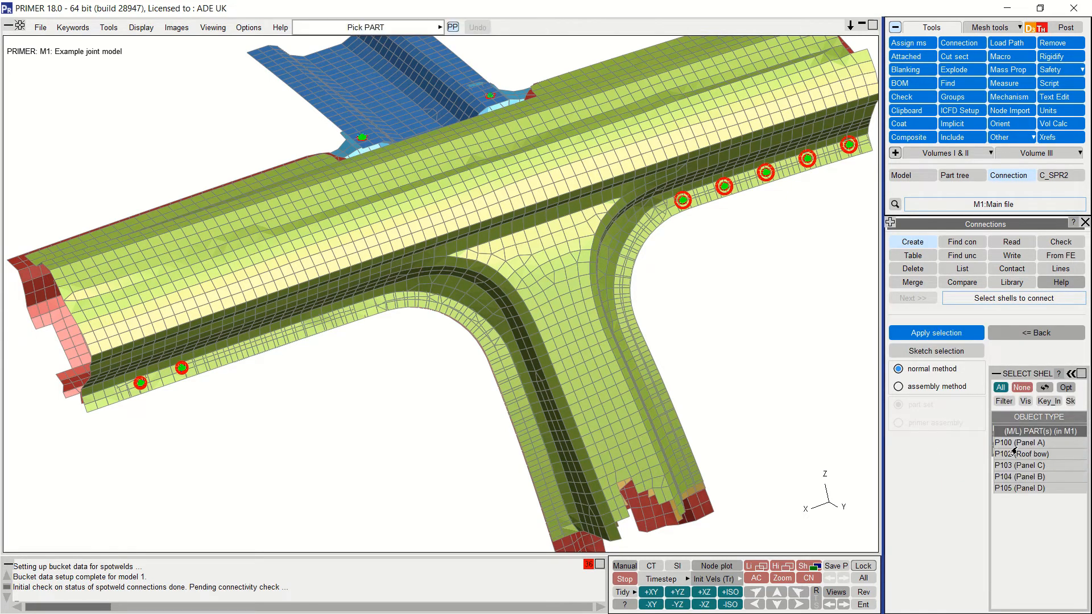
{"action": "left_click", "coordinate": [1013, 489]}
{"action": "left_click", "coordinate": [936, 333]}
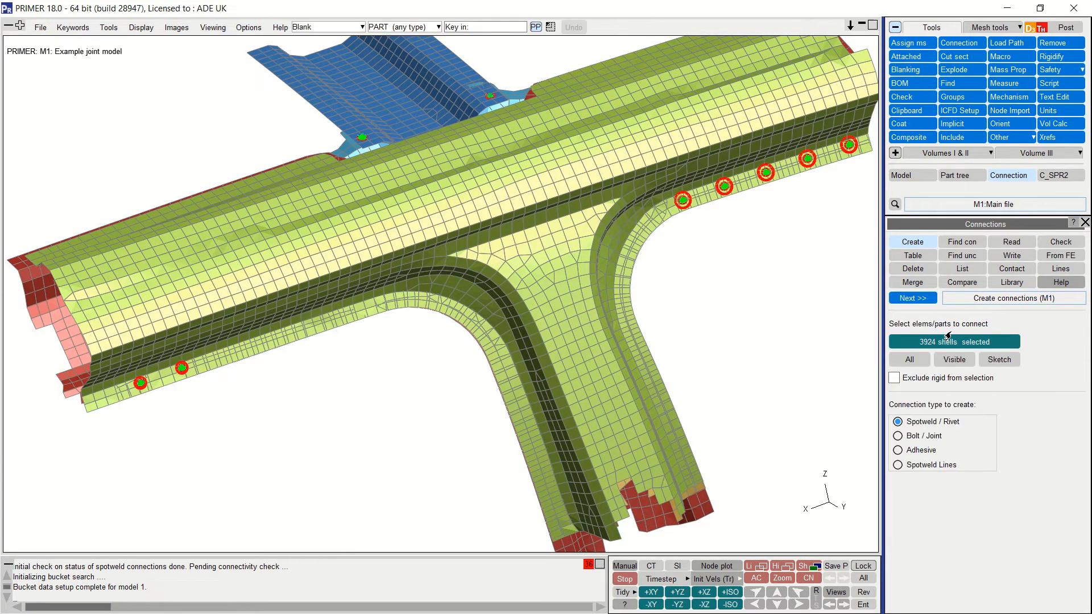
{"action": "left_click", "coordinate": [912, 298]}
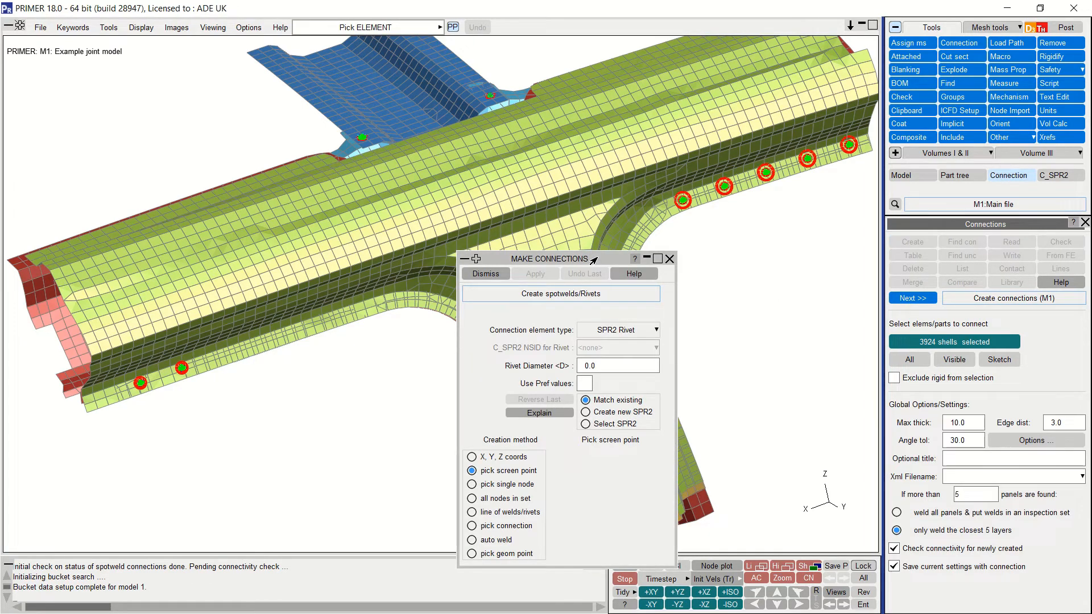
Step: Set the rivet diameter to 10 and place two rivets along the left flange
{"action": "left_click", "coordinate": [581, 366]}
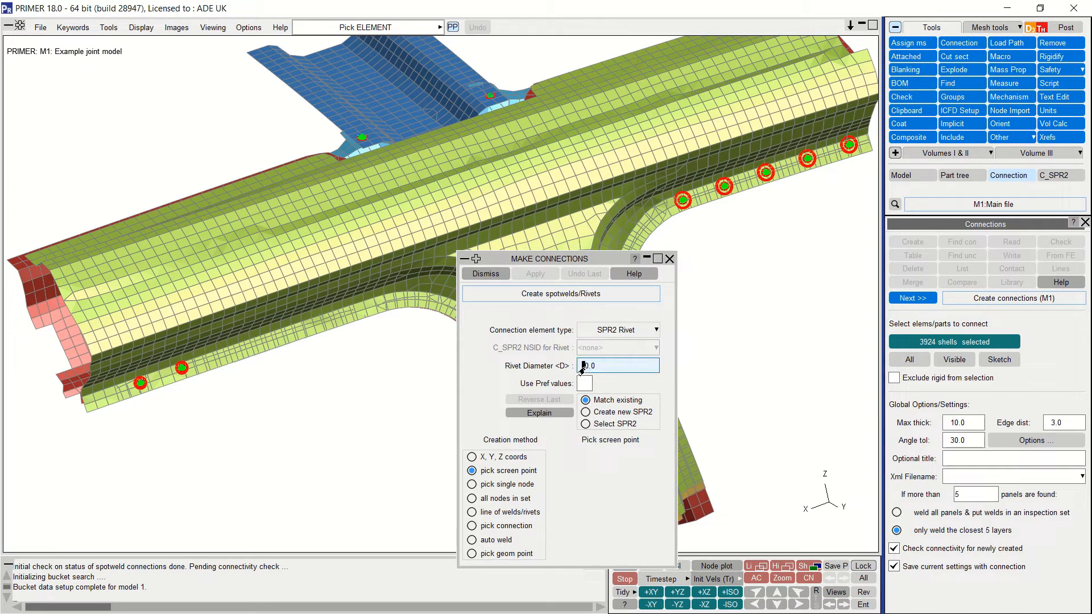
{"action": "left_click_drag", "start_coordinate": [581, 368], "coordinate": [616, 370]}
{"action": "type", "text": "10"}
{"action": "key", "text": "Return"}
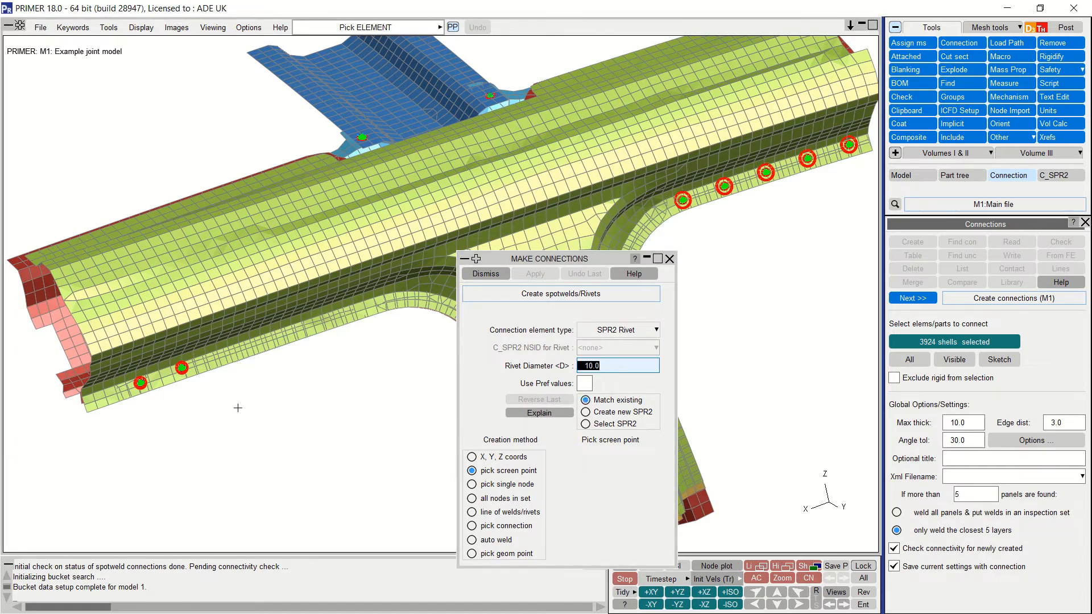
{"action": "left_click", "coordinate": [114, 392]}
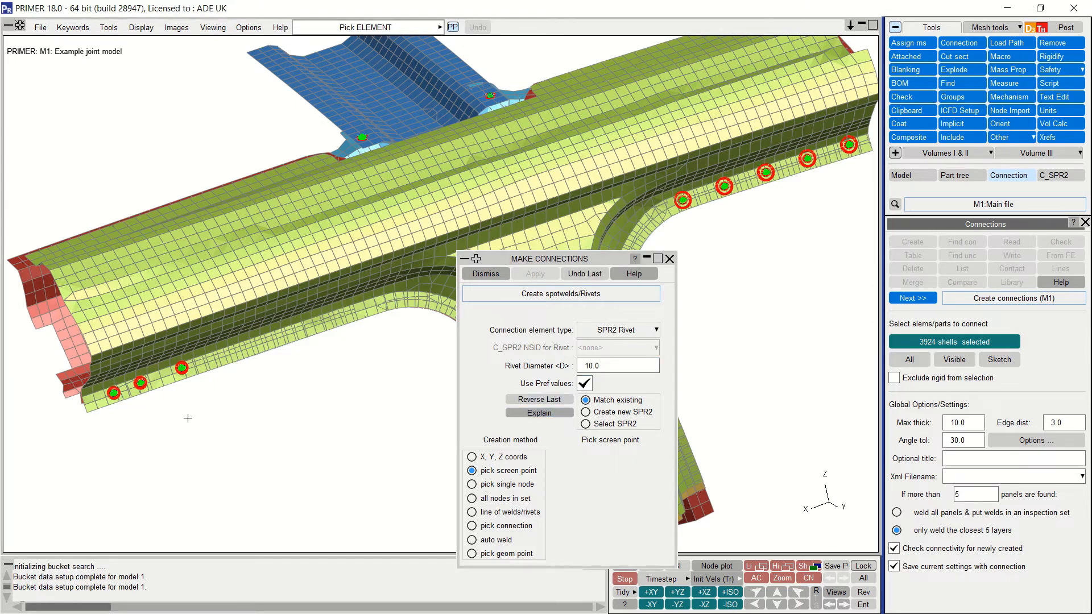
{"action": "left_click", "coordinate": [160, 377]}
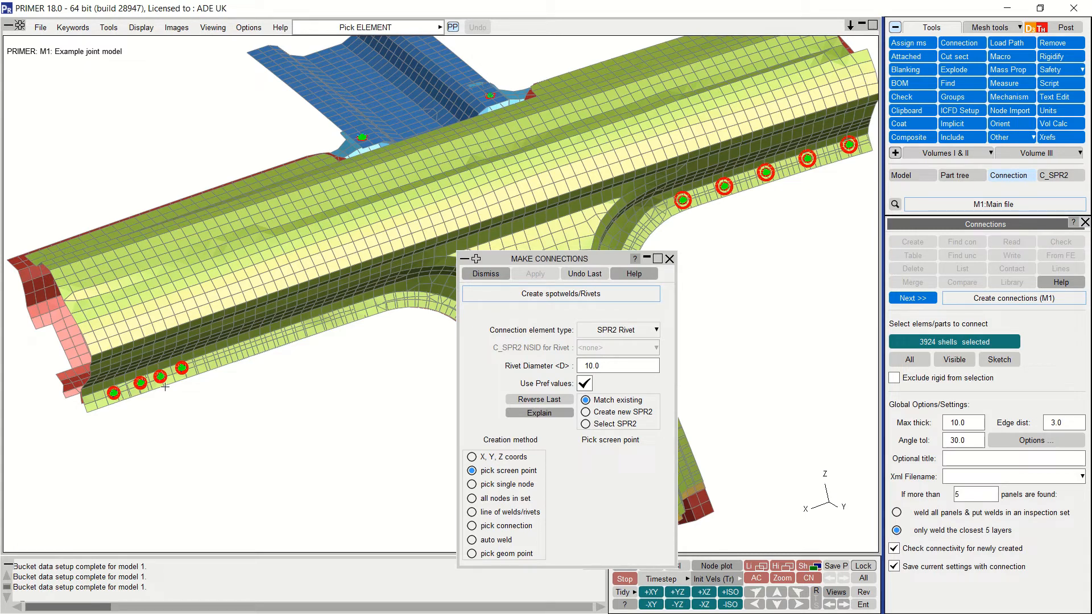
{"action": "left_click", "coordinate": [493, 274]}
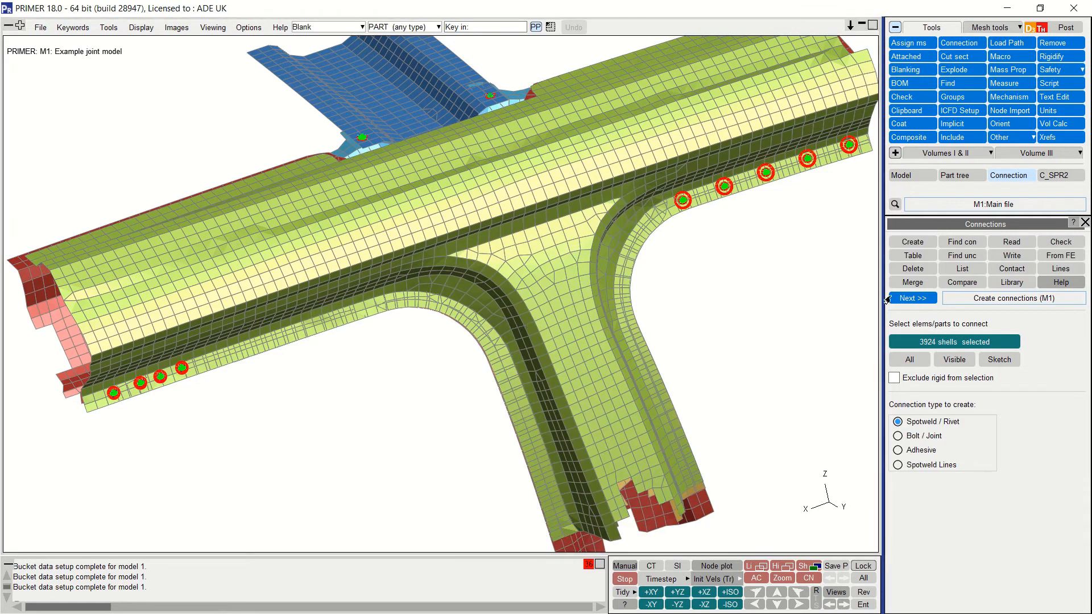
{"action": "left_click", "coordinate": [912, 260]}
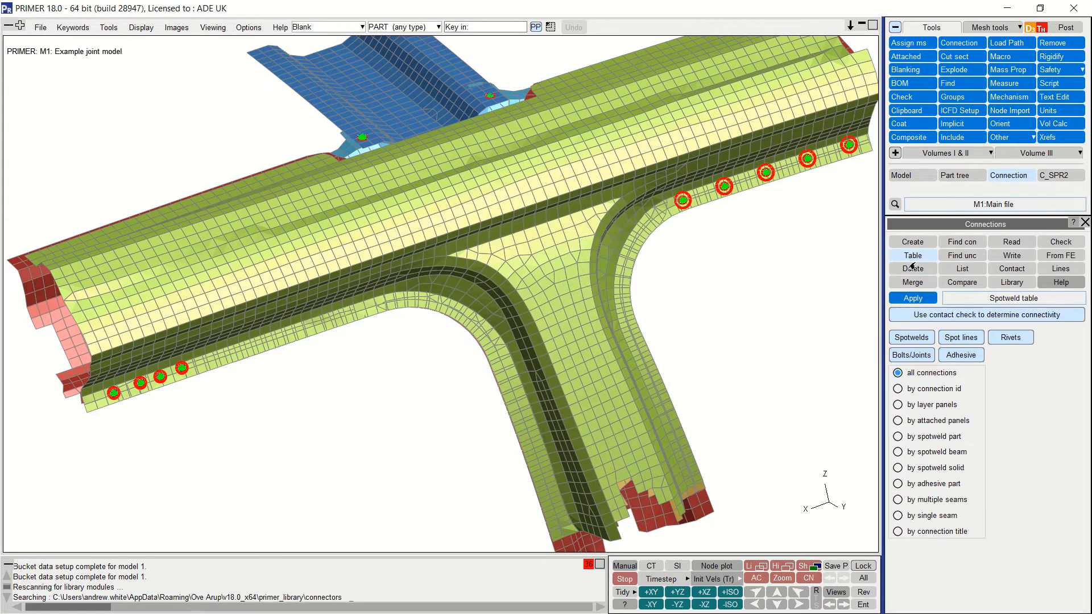
{"action": "left_click", "coordinate": [912, 299]}
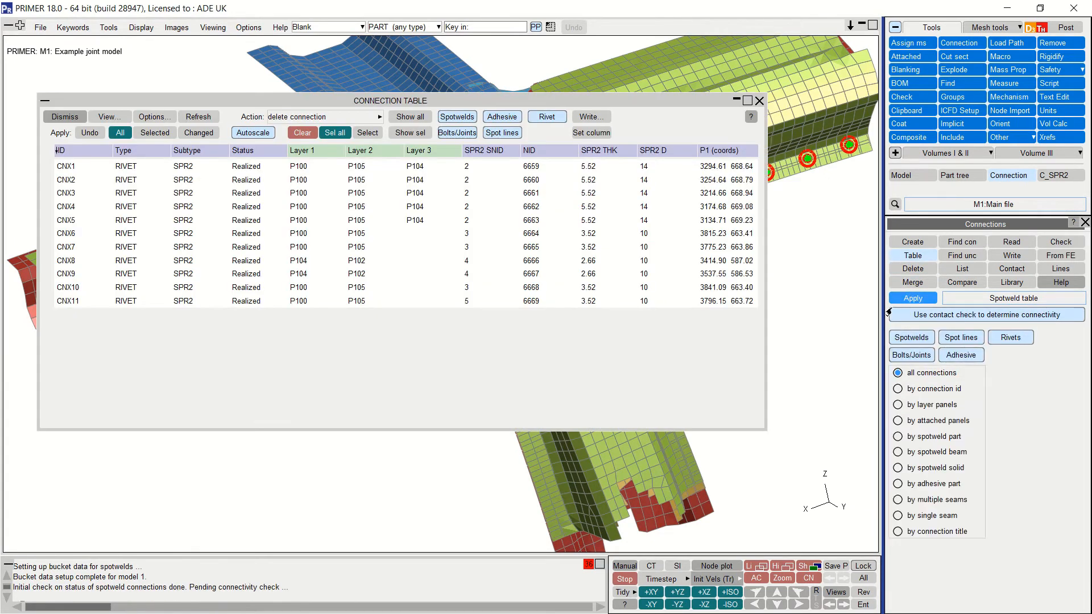
{"action": "left_click", "coordinate": [451, 289]}
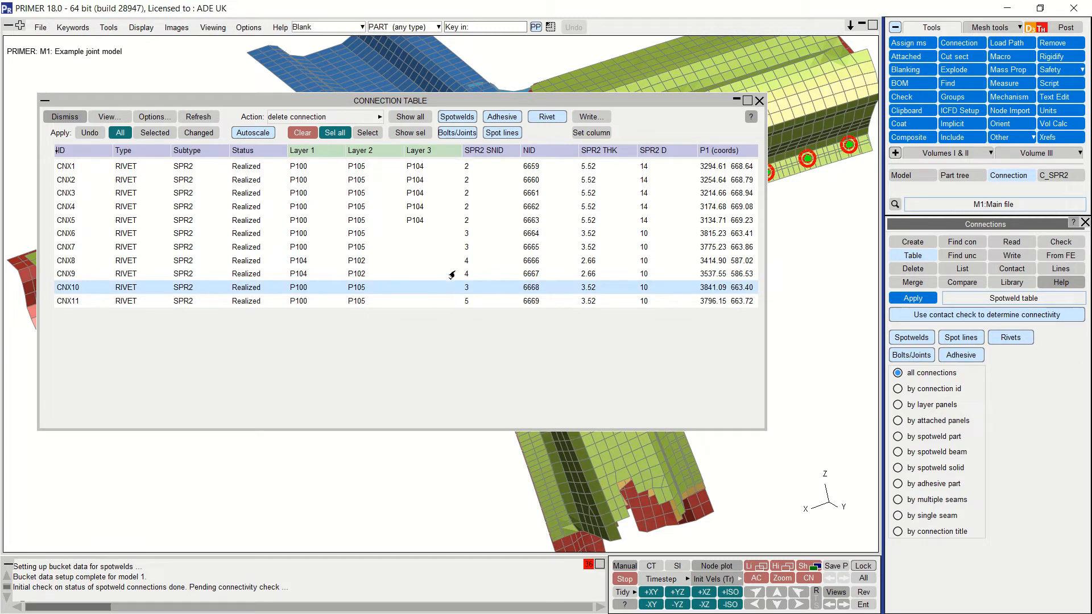
{"action": "left_click", "coordinate": [452, 253]}
{"action": "left_click", "coordinate": [451, 238]}
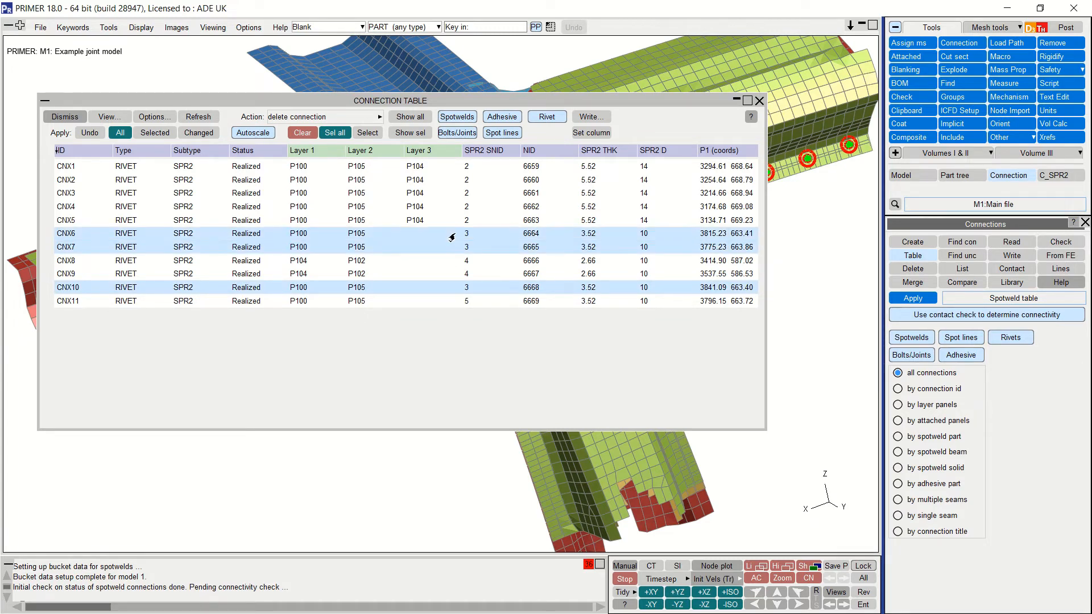
{"action": "left_click", "coordinate": [442, 304]}
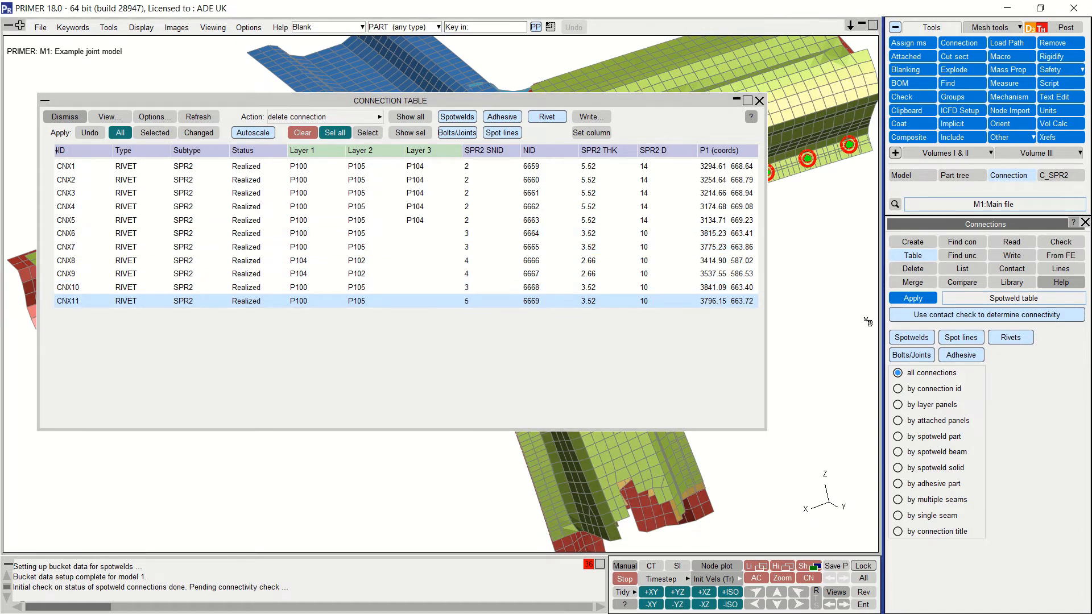
{"action": "left_click", "coordinate": [1050, 177]}
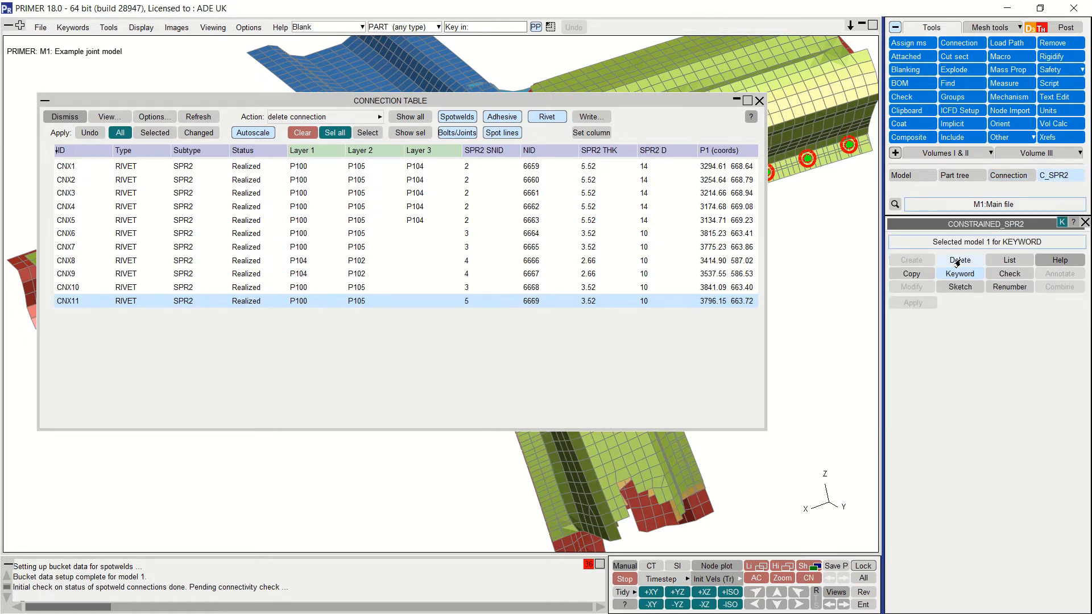
{"action": "left_click", "coordinate": [959, 274]}
{"action": "left_click_drag", "start_coordinate": [705, 306], "coordinate": [686, 79]}
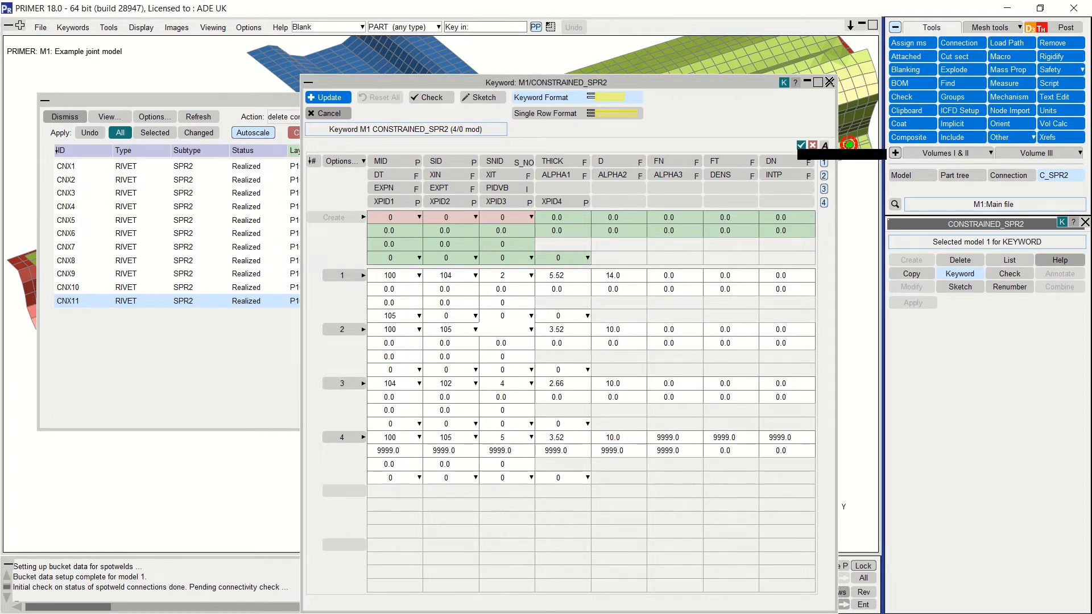
{"action": "left_click", "coordinate": [827, 83]}
{"action": "left_click", "coordinate": [761, 101]}
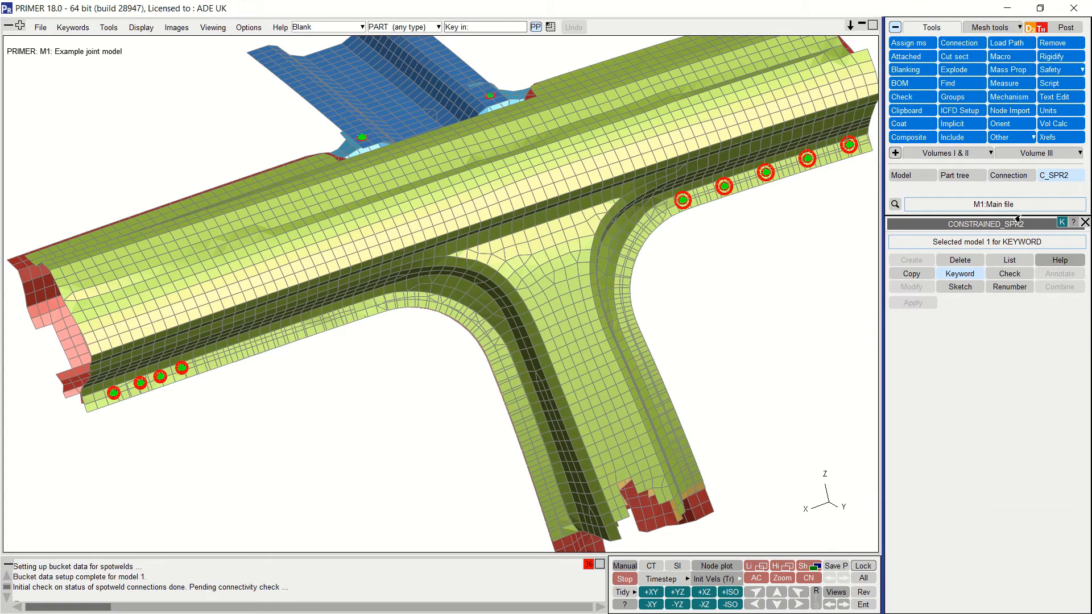
Step: Start a new connection joining the shells of Panel A (P100) and Panel D (P105)
{"action": "left_click", "coordinate": [1005, 176]}
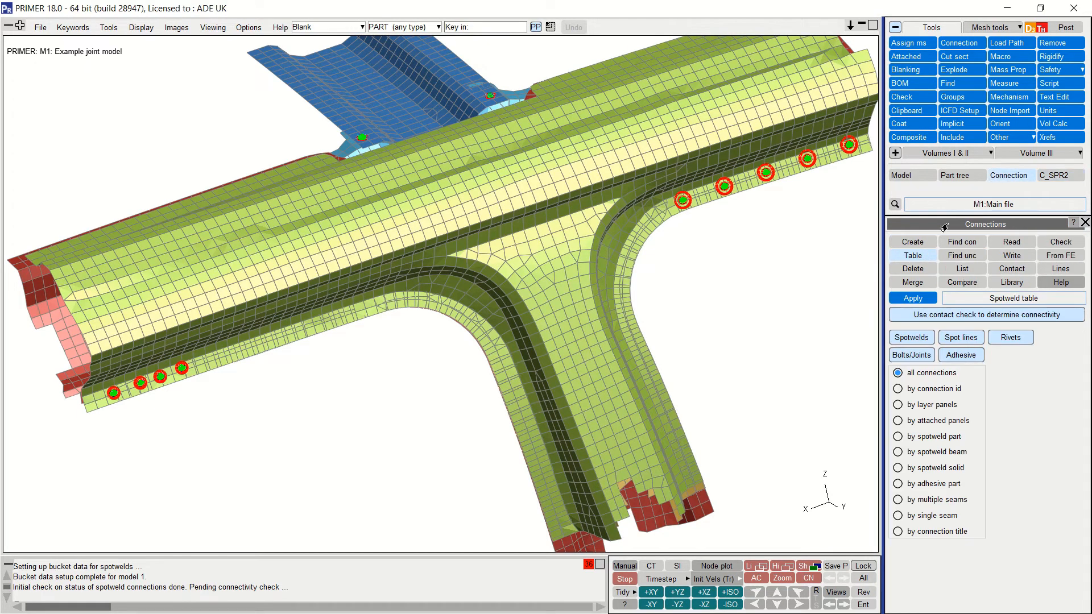
{"action": "left_click", "coordinate": [915, 242]}
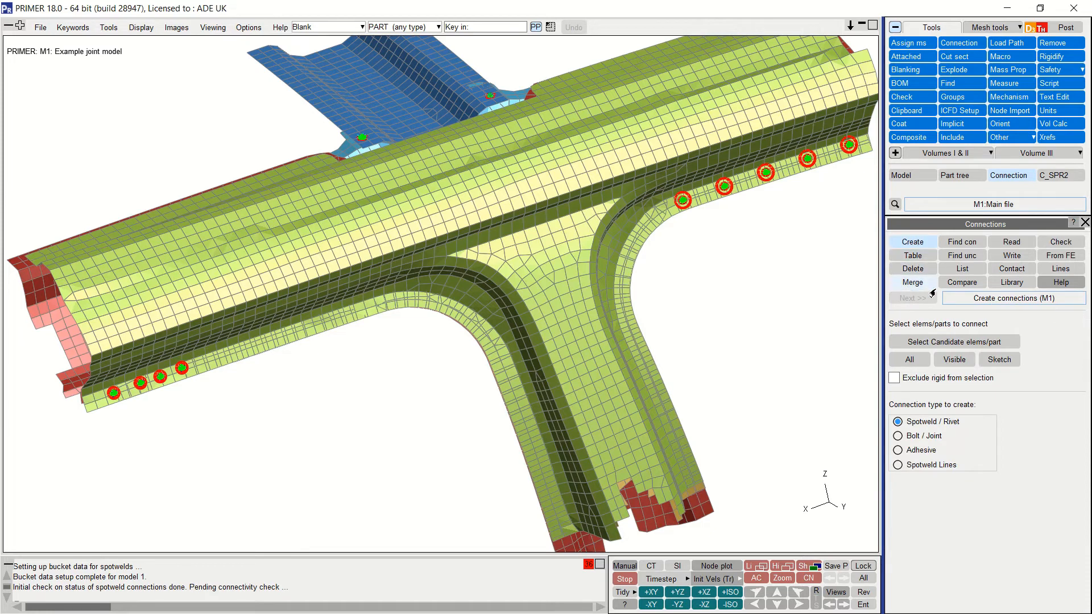
{"action": "left_click", "coordinate": [943, 342]}
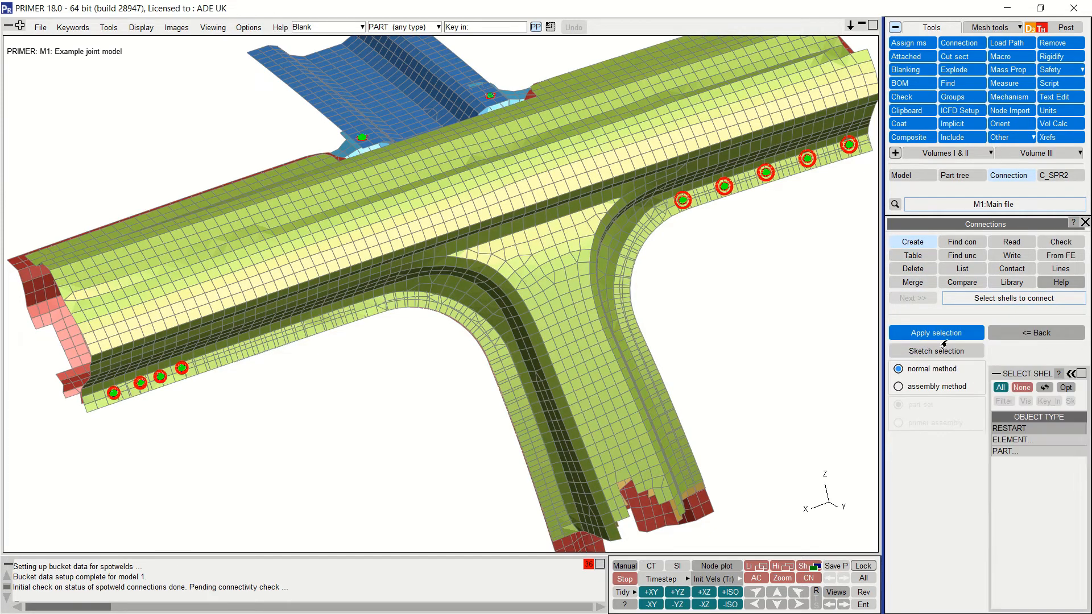
{"action": "left_click", "coordinate": [1005, 451]}
{"action": "left_click", "coordinate": [1011, 444]}
{"action": "left_click", "coordinate": [1016, 488]}
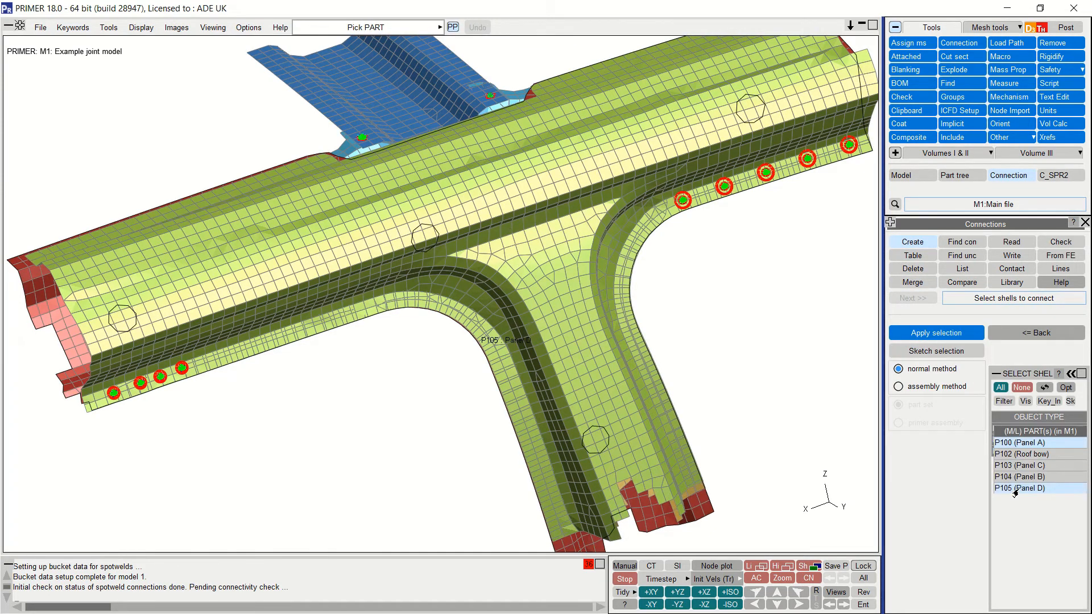
{"action": "left_click", "coordinate": [934, 333]}
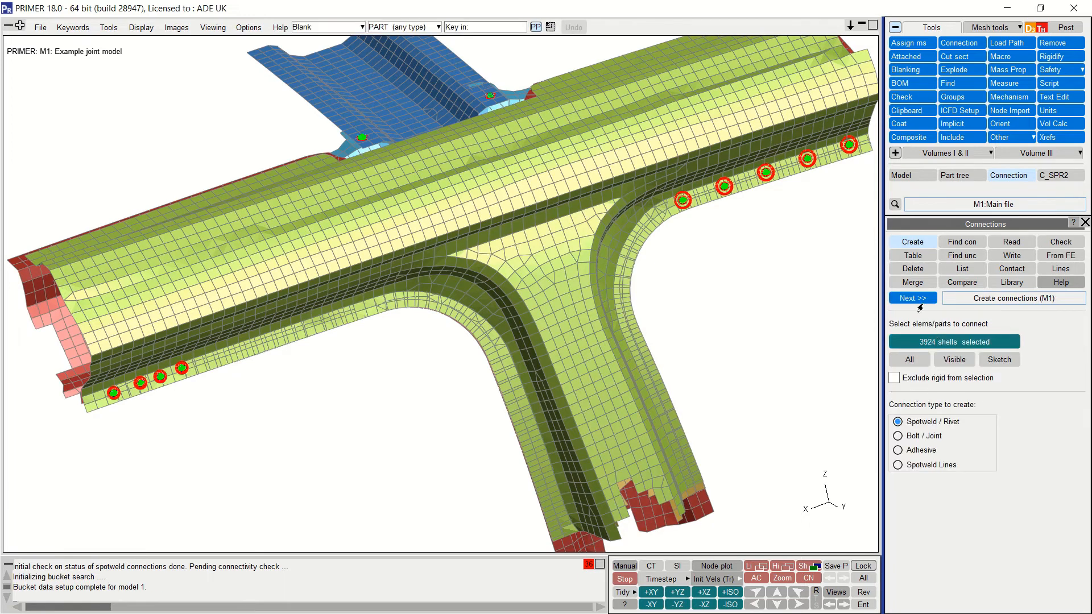
{"action": "left_click", "coordinate": [899, 300]}
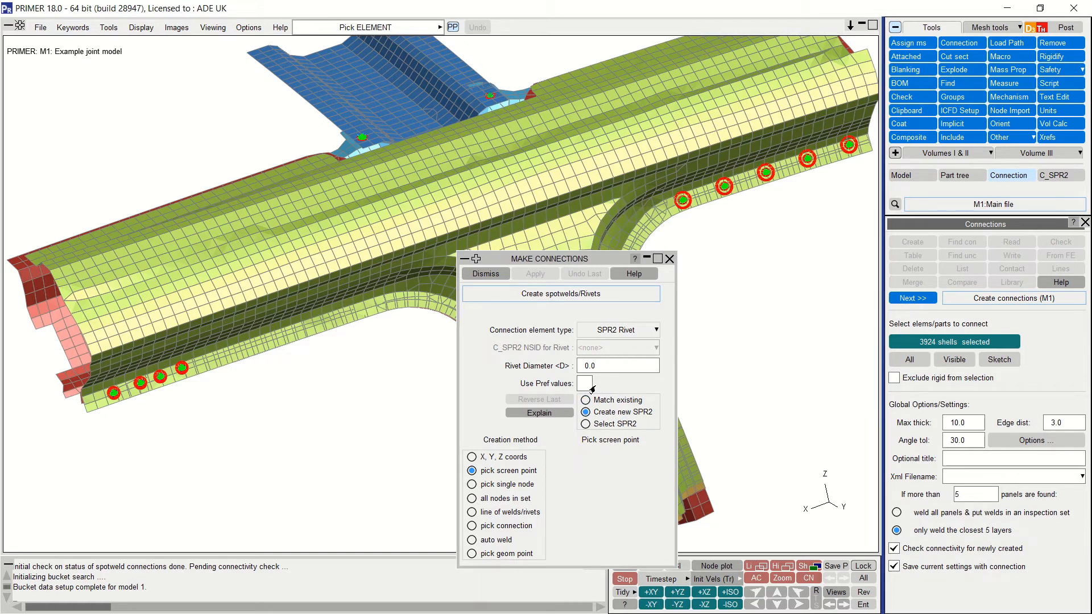
Step: Set rivet diameter 10, place three rivets on the upper-left flange, and flip the last one's orientation
{"action": "left_click", "coordinate": [605, 367]}
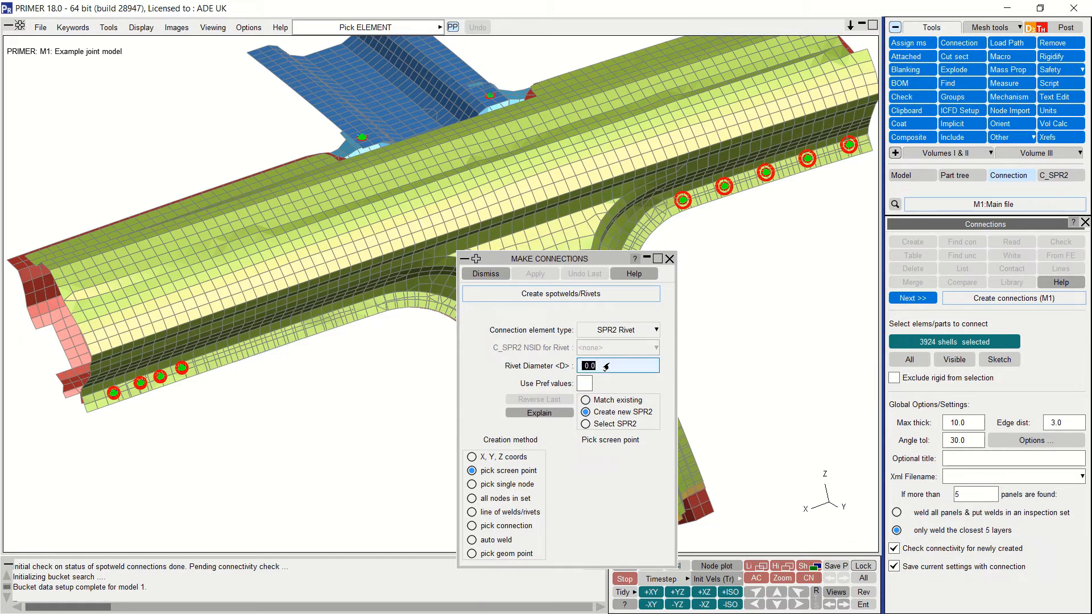
{"action": "type", "text": "10"}
{"action": "key", "text": "Return"}
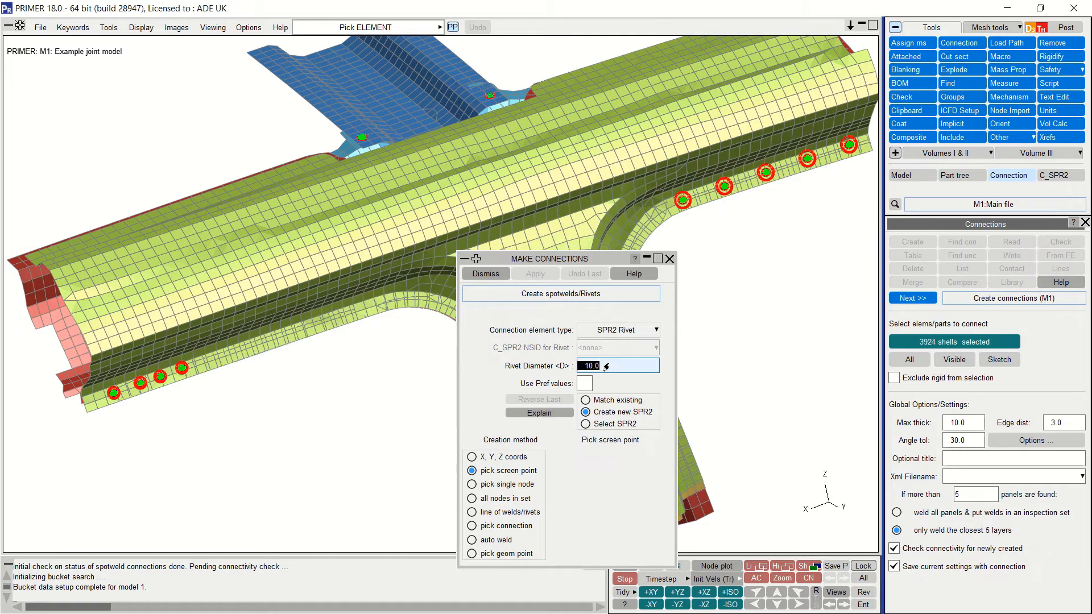
{"action": "left_click", "coordinate": [70, 245]}
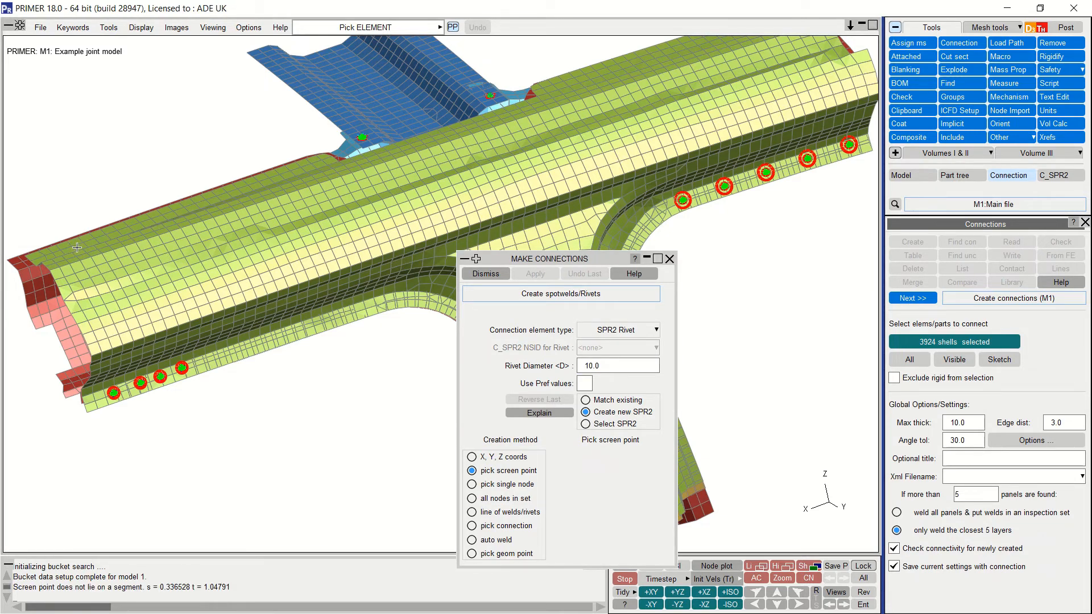
{"action": "left_click", "coordinate": [77, 245]}
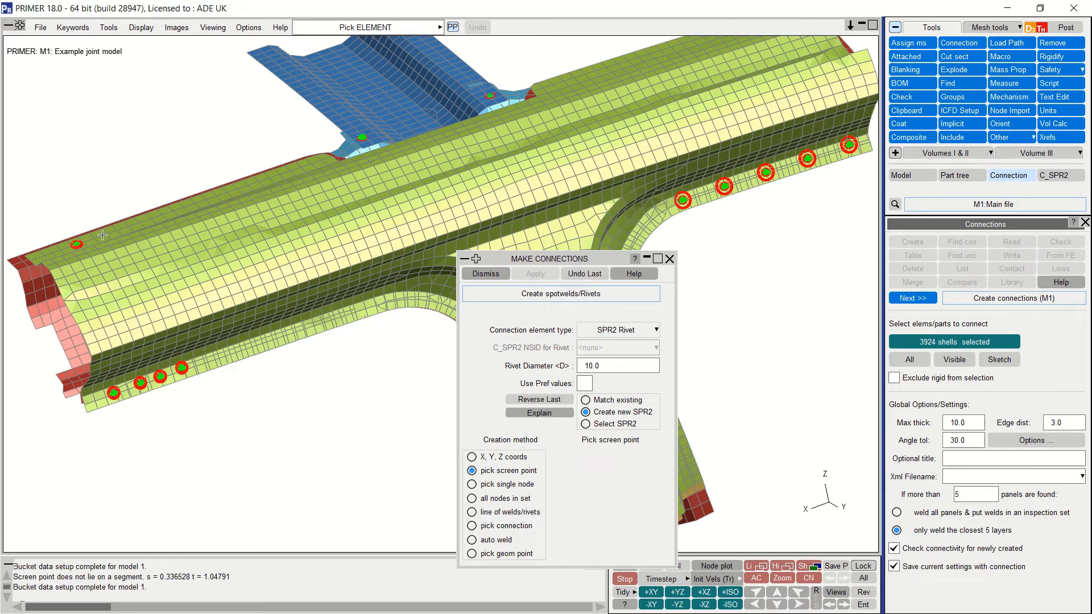
{"action": "left_click", "coordinate": [103, 234]}
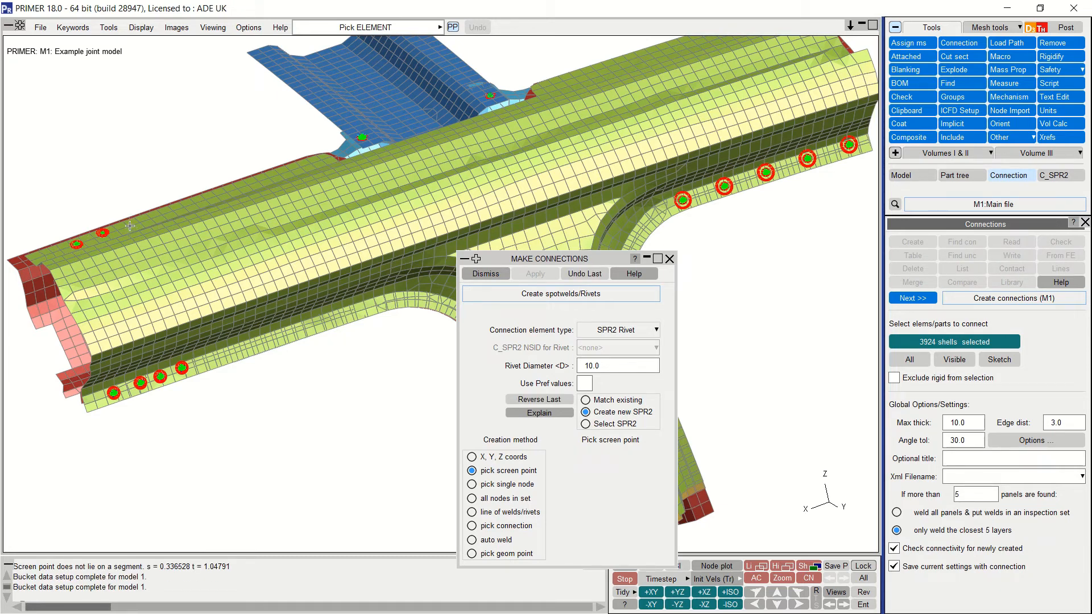
{"action": "left_click", "coordinate": [130, 225]}
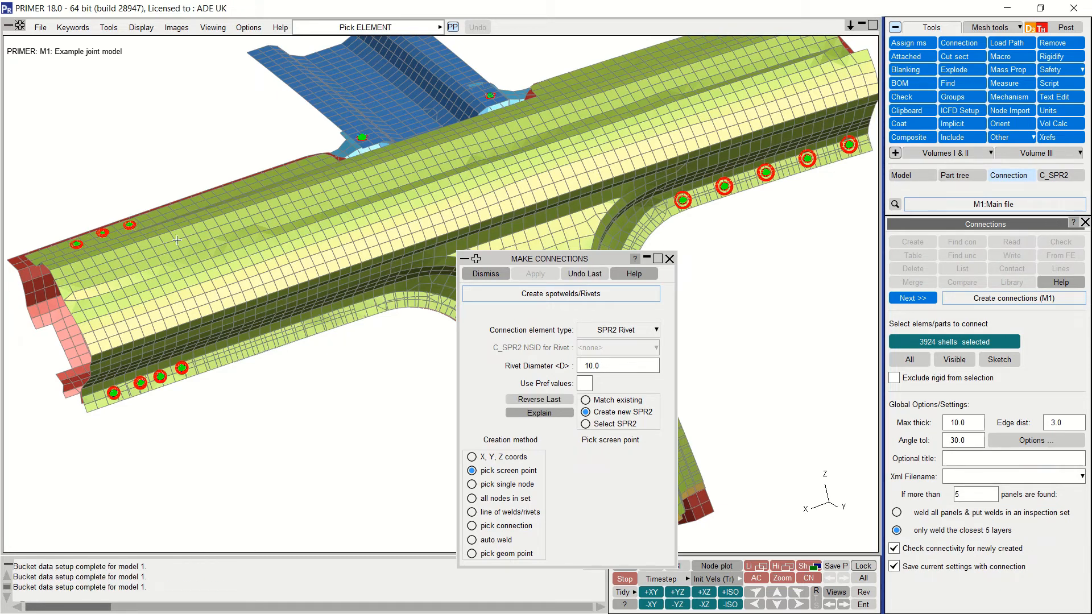
{"action": "left_click", "coordinate": [522, 401]}
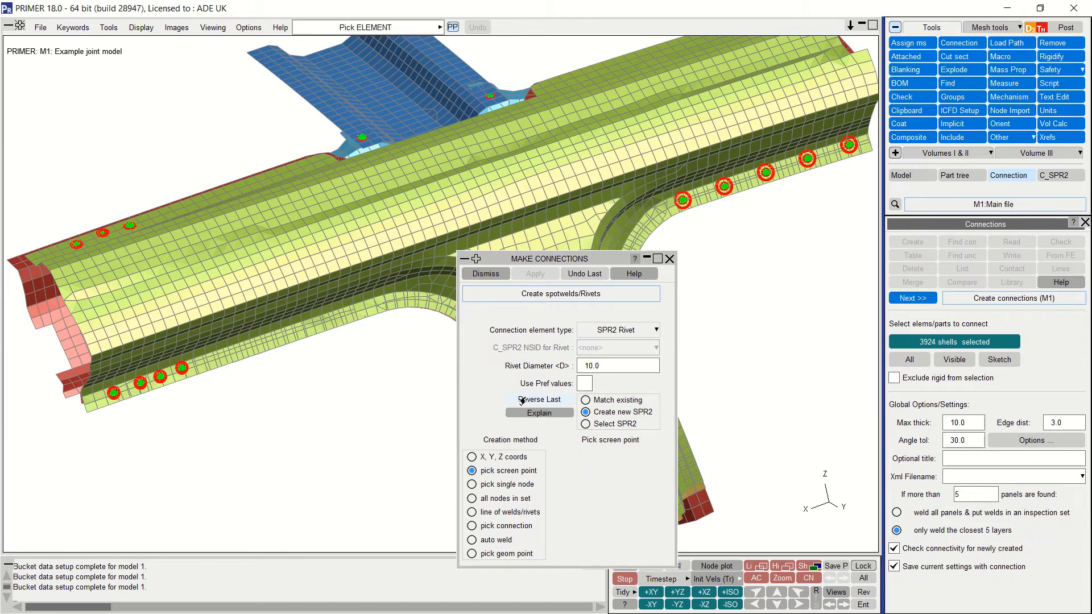
{"action": "left_click", "coordinate": [486, 274]}
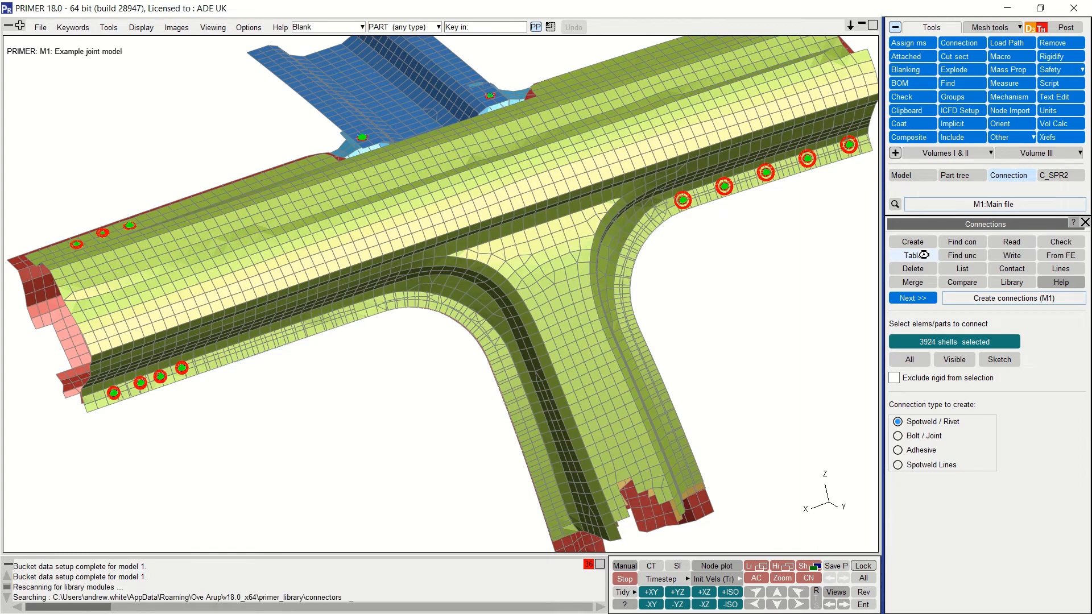
Step: Open the Connection Table and select the extra connections CNX12–CNX14 for deletion
{"action": "left_click", "coordinate": [923, 255]}
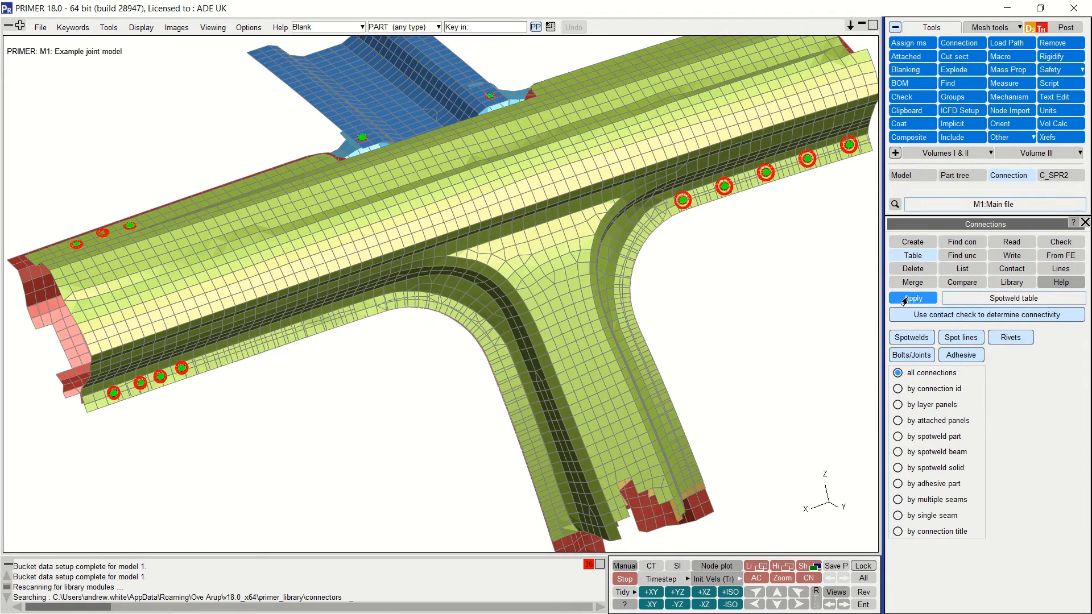
{"action": "left_click", "coordinate": [905, 299]}
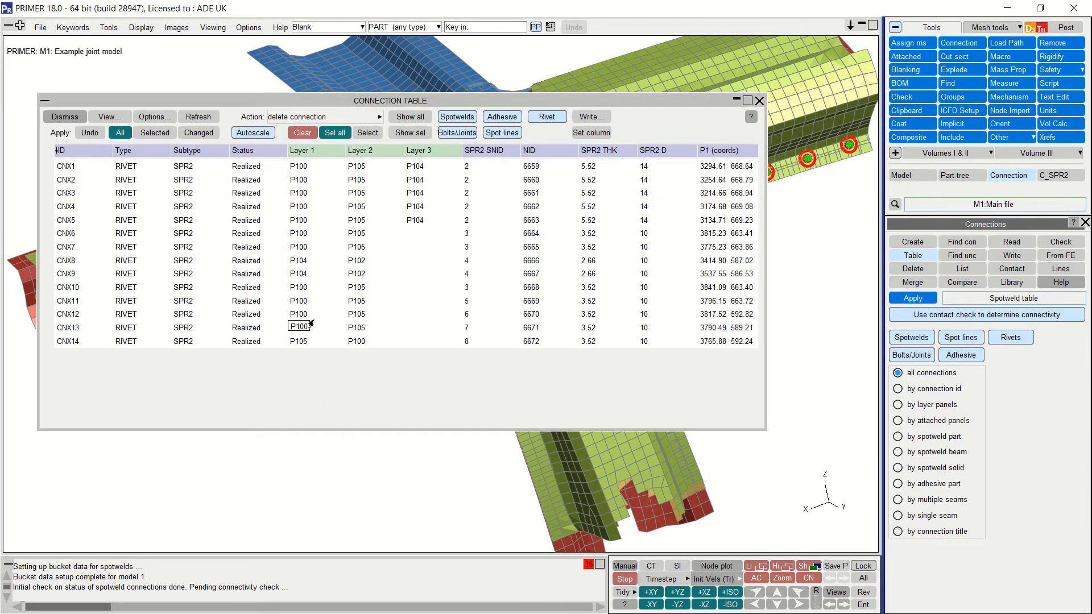
{"action": "left_click", "coordinate": [462, 316]}
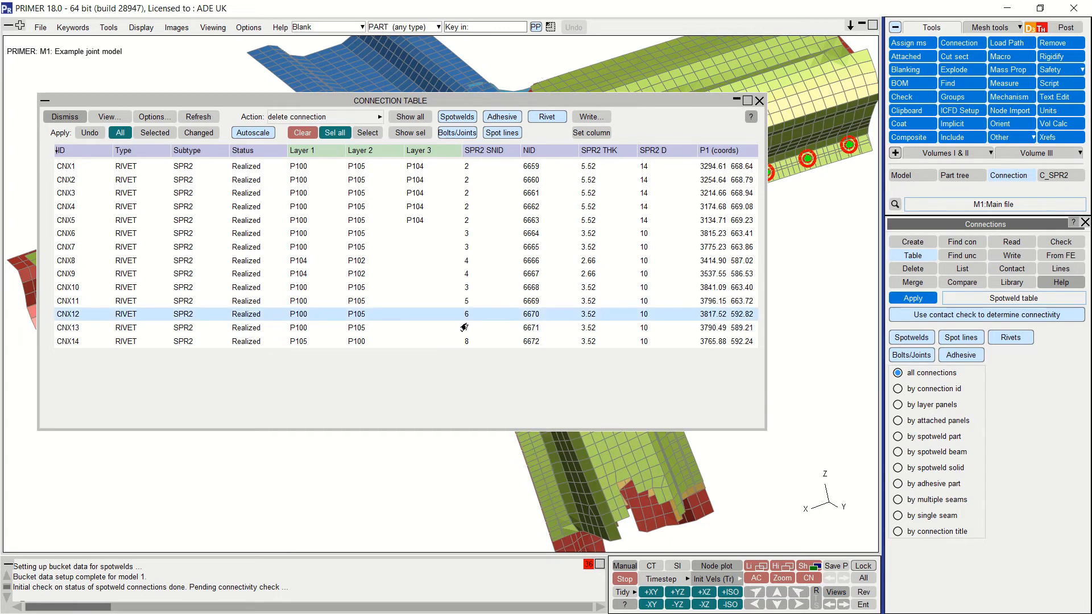
{"action": "left_click", "coordinate": [463, 329]}
{"action": "left_click", "coordinate": [464, 344]}
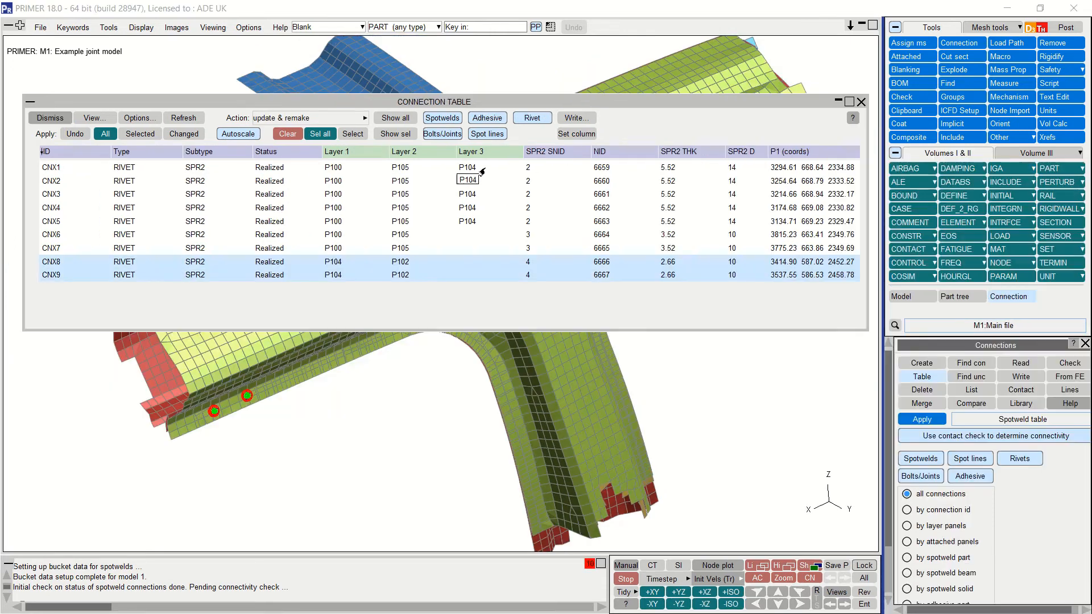
{"action": "left_click", "coordinate": [482, 172]}
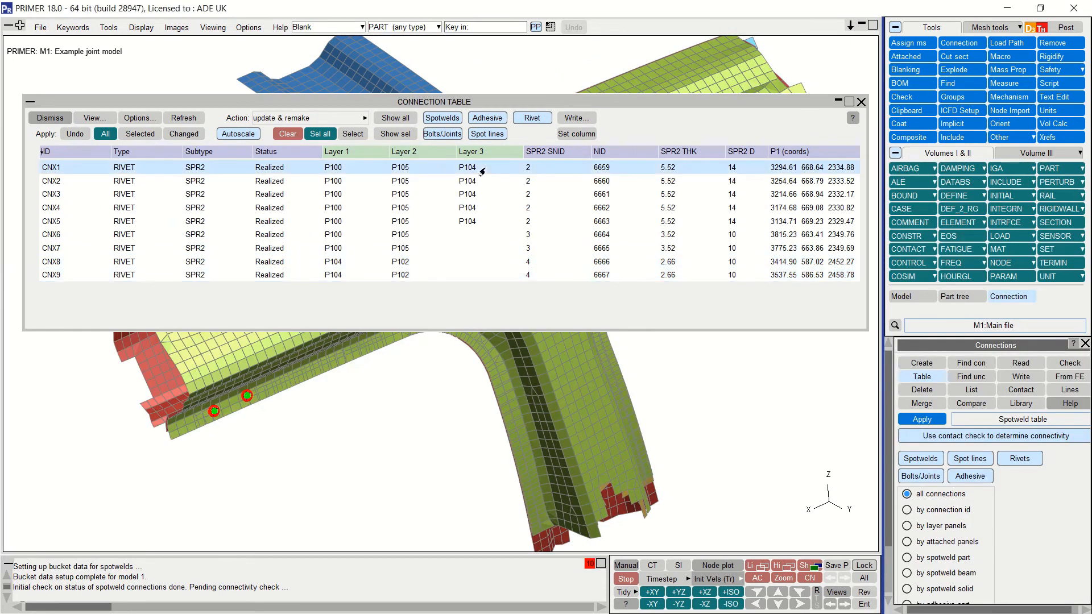
Step: Select rows CNX1–CNX9 and try editing CNX9's SPR2 properties on its own
{"action": "left_click", "coordinate": [493, 224], "text": "shift"}
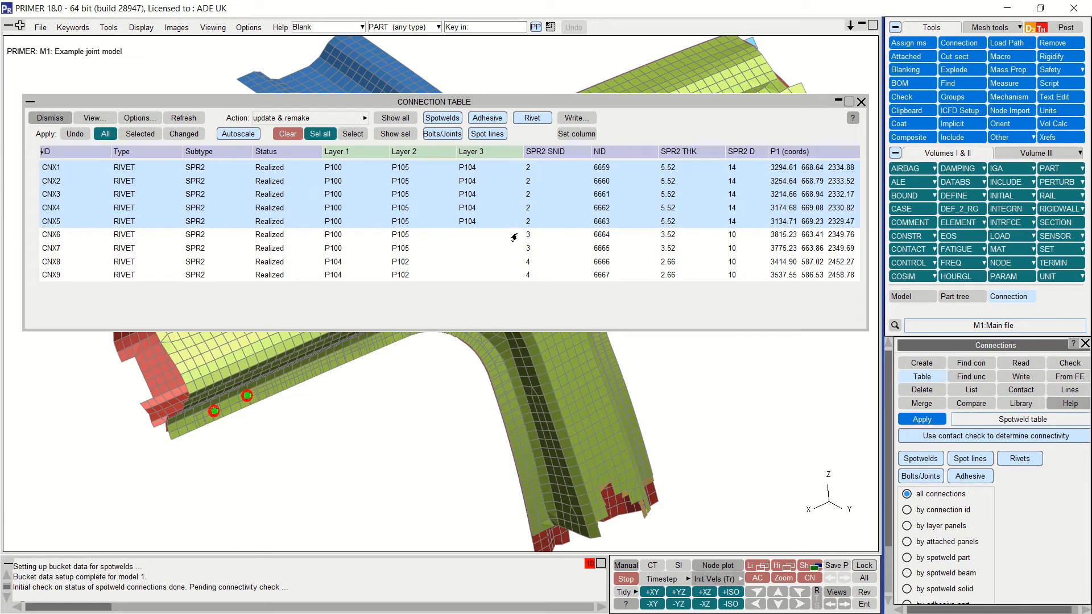
{"action": "left_click", "coordinate": [514, 236]}
{"action": "left_click", "coordinate": [526, 248], "text": "shift"}
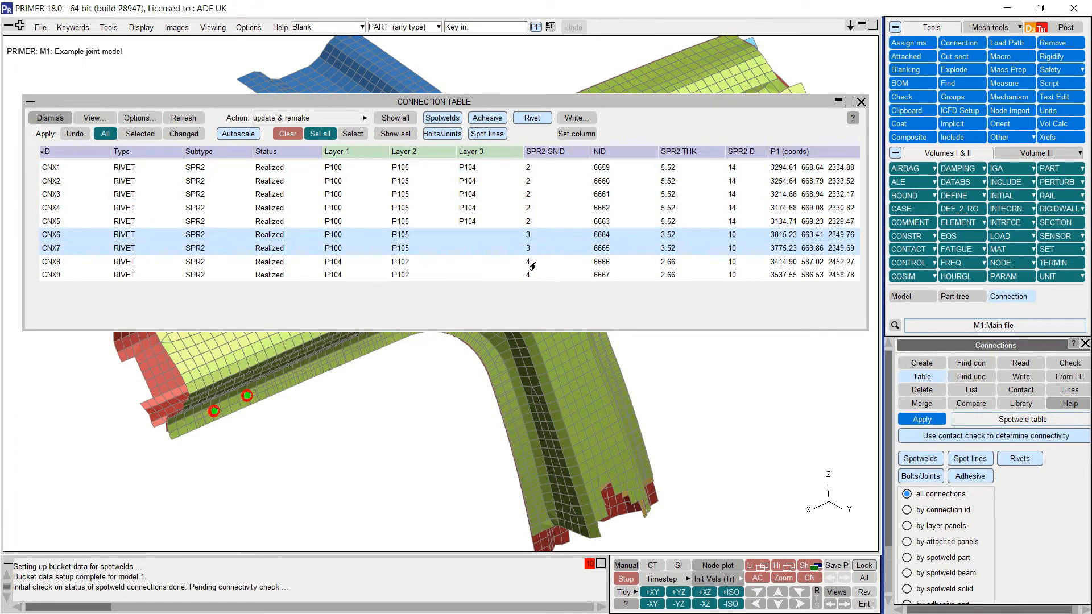
{"action": "left_click", "coordinate": [531, 264]}
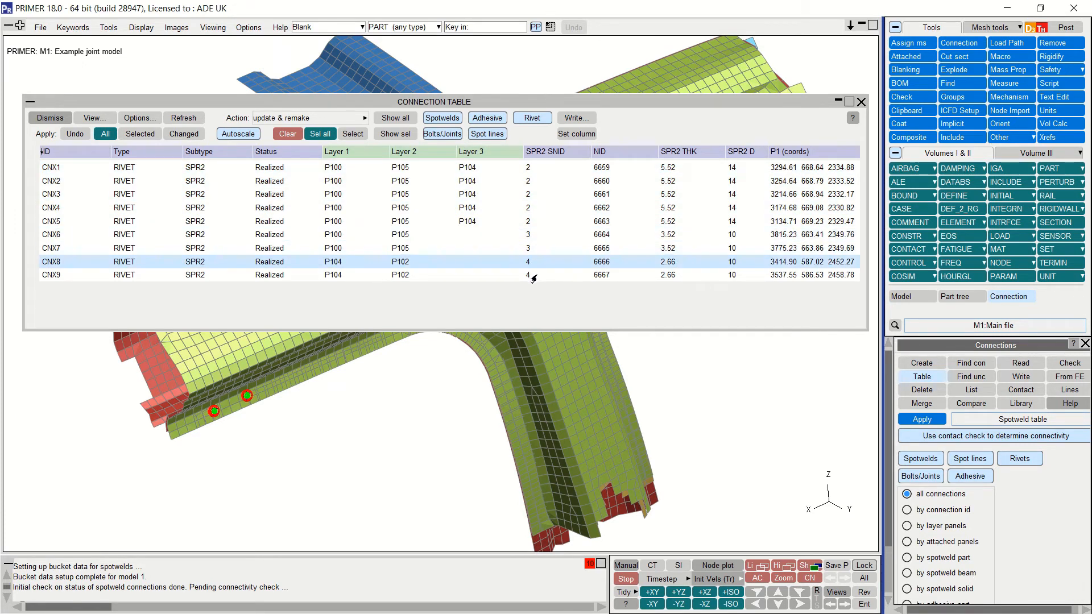
{"action": "left_click", "coordinate": [532, 277], "text": "shift"}
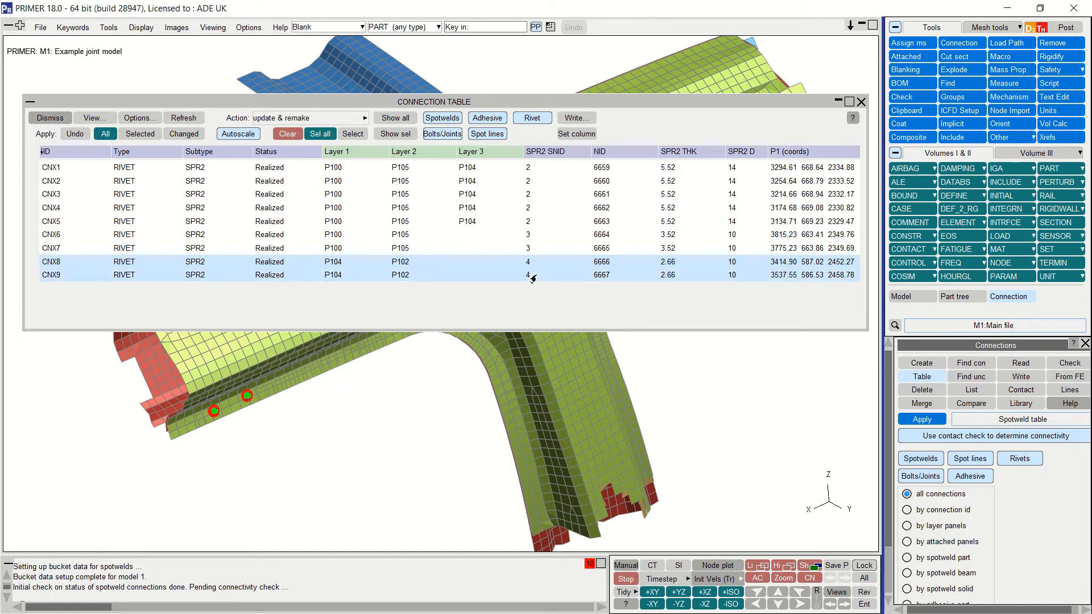
{"action": "left_click", "coordinate": [533, 277]}
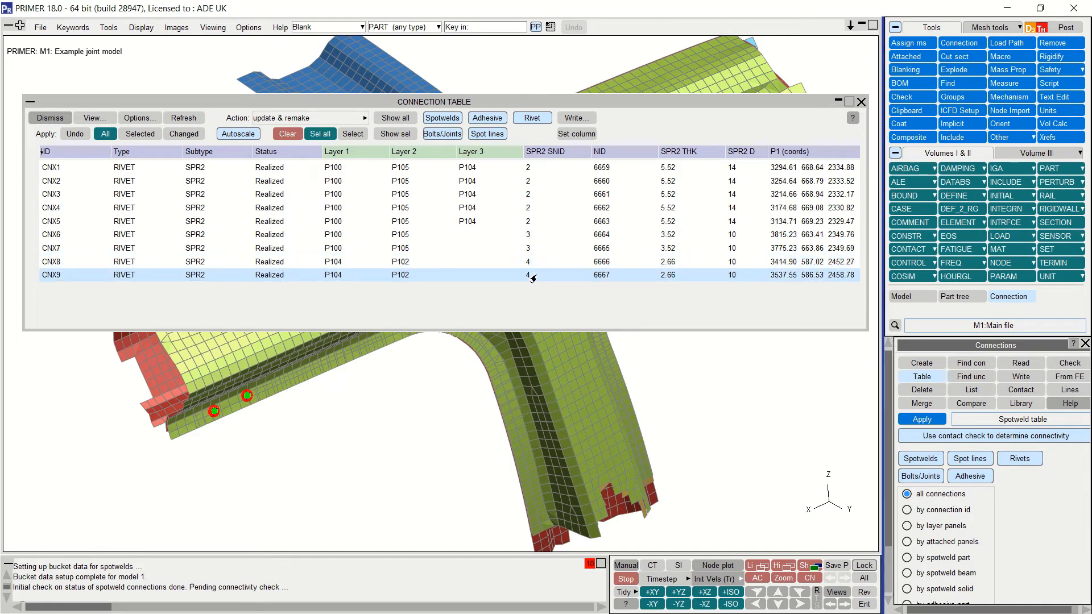
{"action": "right_click", "coordinate": [533, 276]}
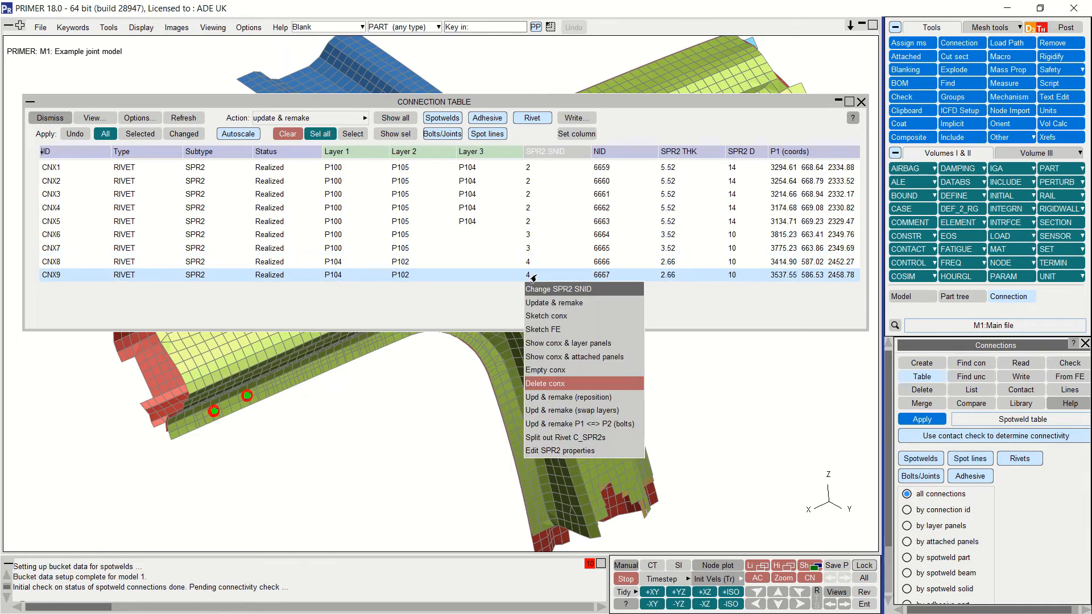
{"action": "left_click", "coordinate": [571, 451]}
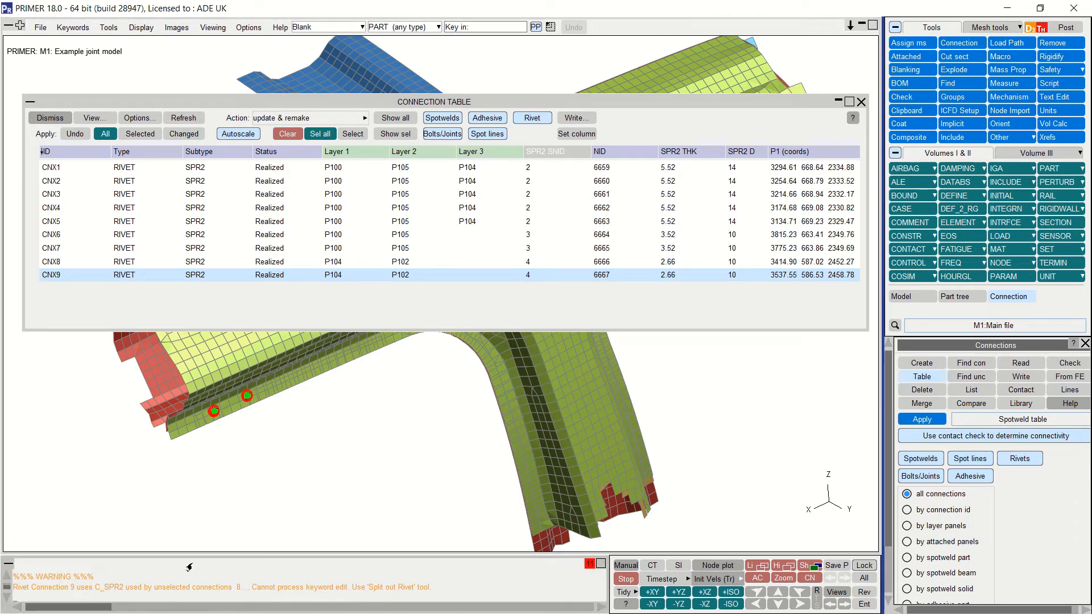
Step: Select CNX8 and CNX9 together and open their shared SPR2 properties
{"action": "left_click", "coordinate": [533, 262]}
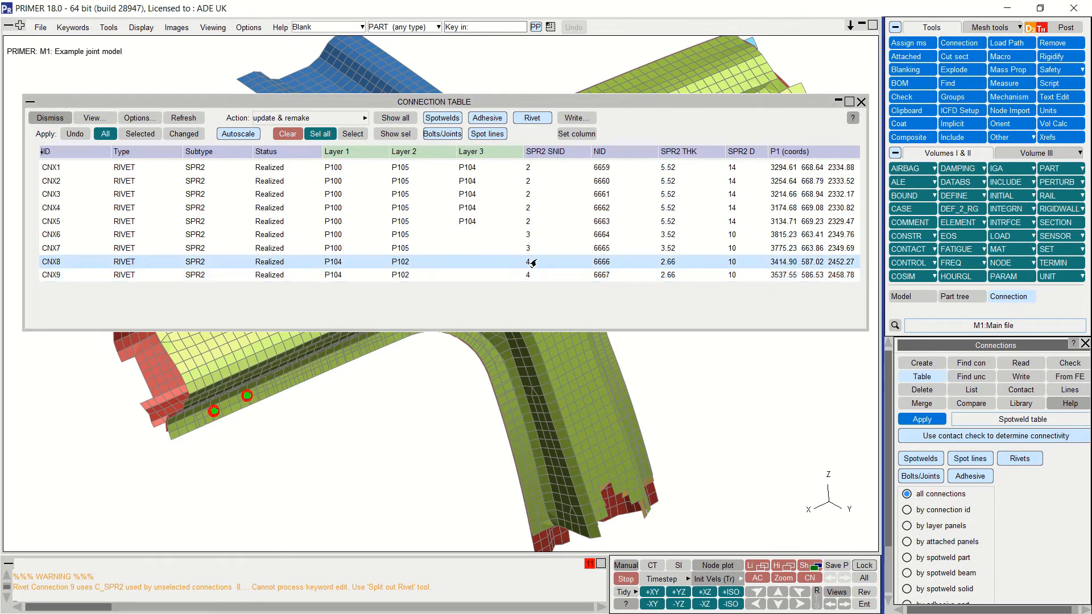
{"action": "left_click", "coordinate": [528, 274], "text": "shift"}
{"action": "right_click", "coordinate": [529, 277]}
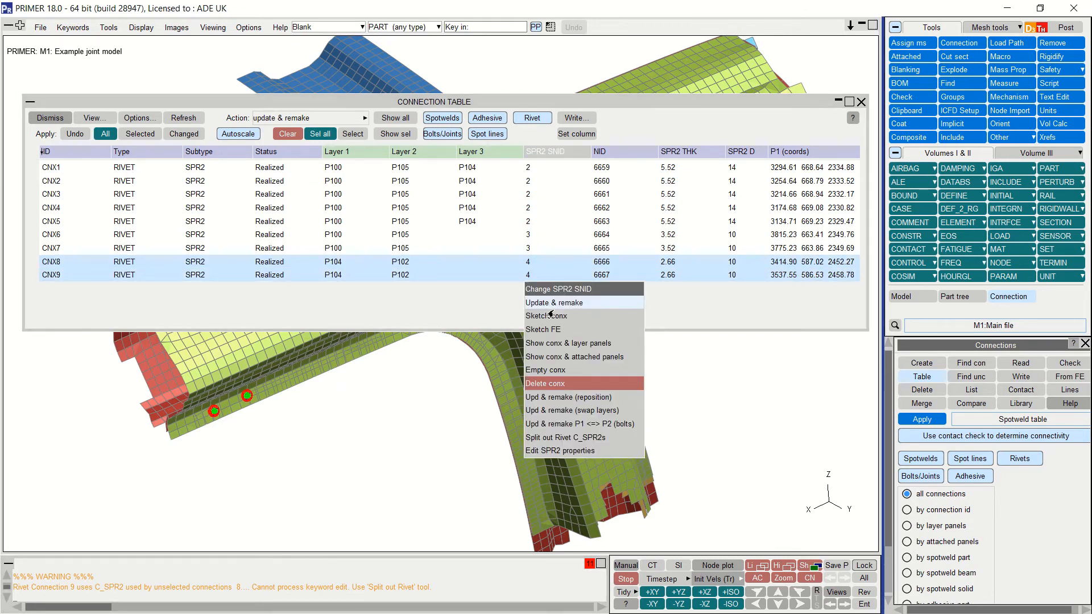
{"action": "left_click", "coordinate": [563, 451]}
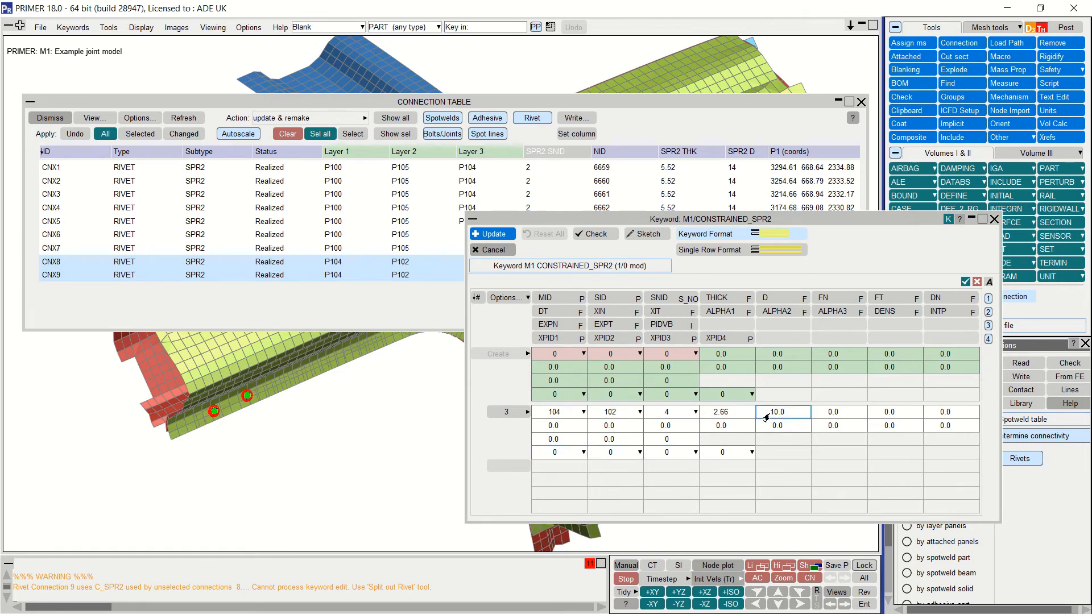
Step: Change the SPR2 diameter D to 8 for CNX8 and CNX9 and apply the update
{"action": "left_click", "coordinate": [787, 416]}
{"action": "type", "text": "8"}
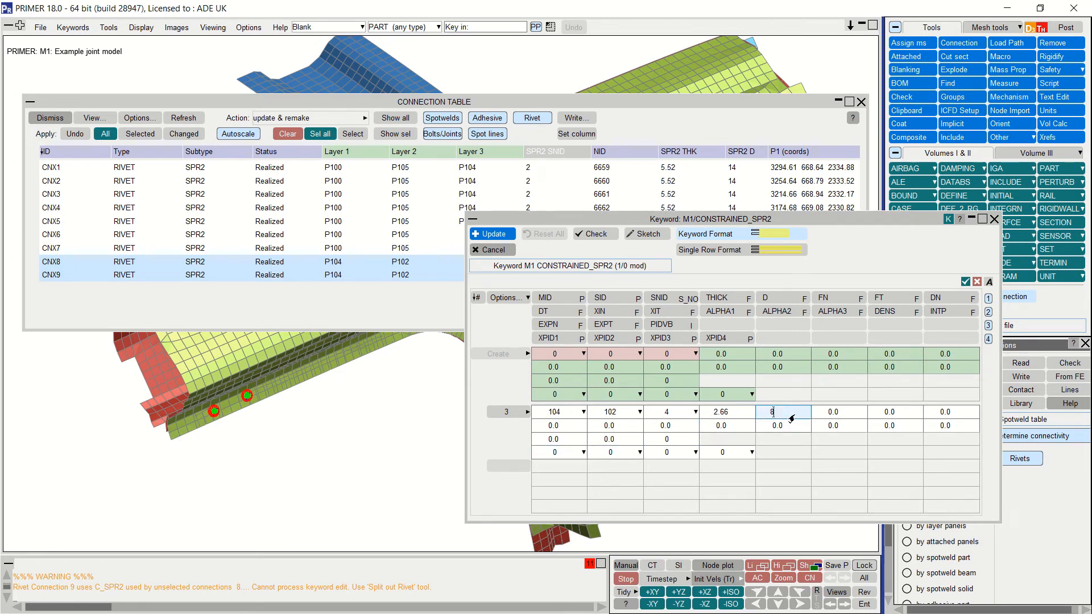
{"action": "key", "text": "Return"}
{"action": "left_click", "coordinate": [484, 233]}
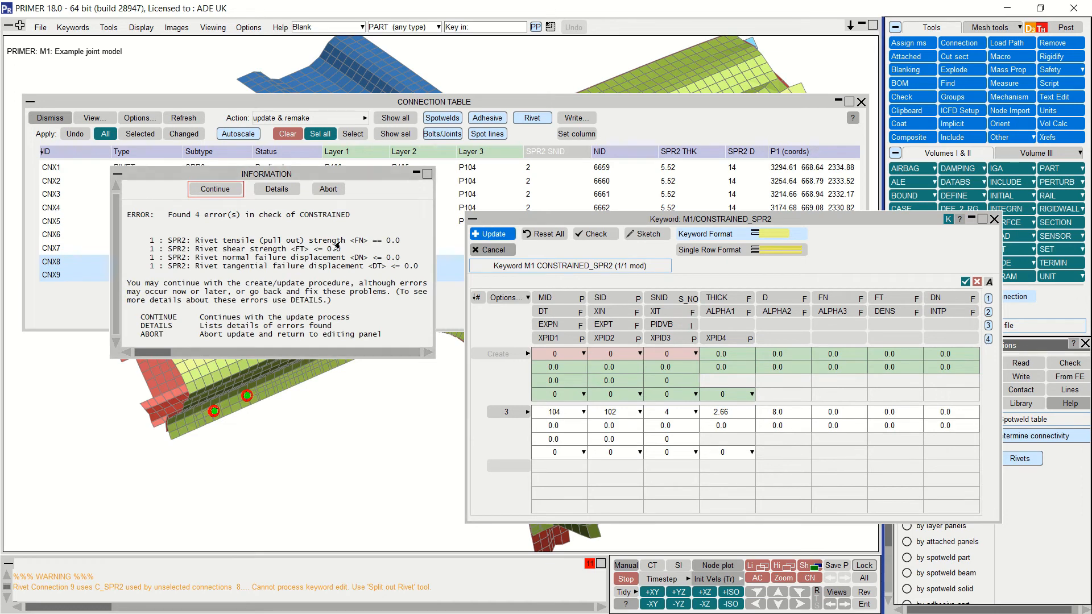
{"action": "left_click", "coordinate": [216, 191]}
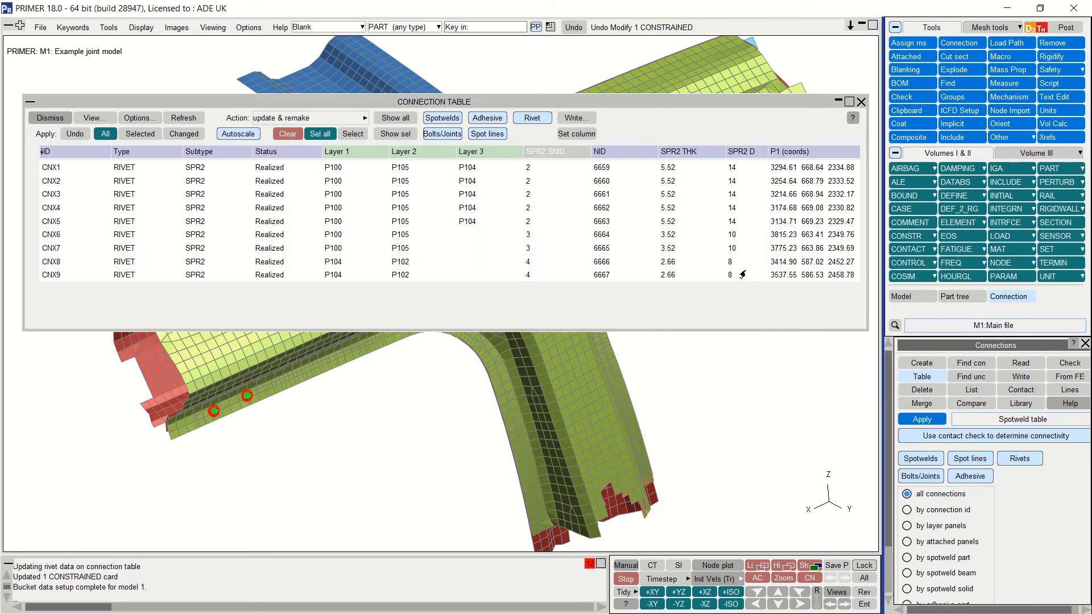
{"action": "left_click", "coordinate": [378, 239]}
Step: Swap the layer order of connections CNX6 and CNX7
{"action": "left_click", "coordinate": [380, 252]}
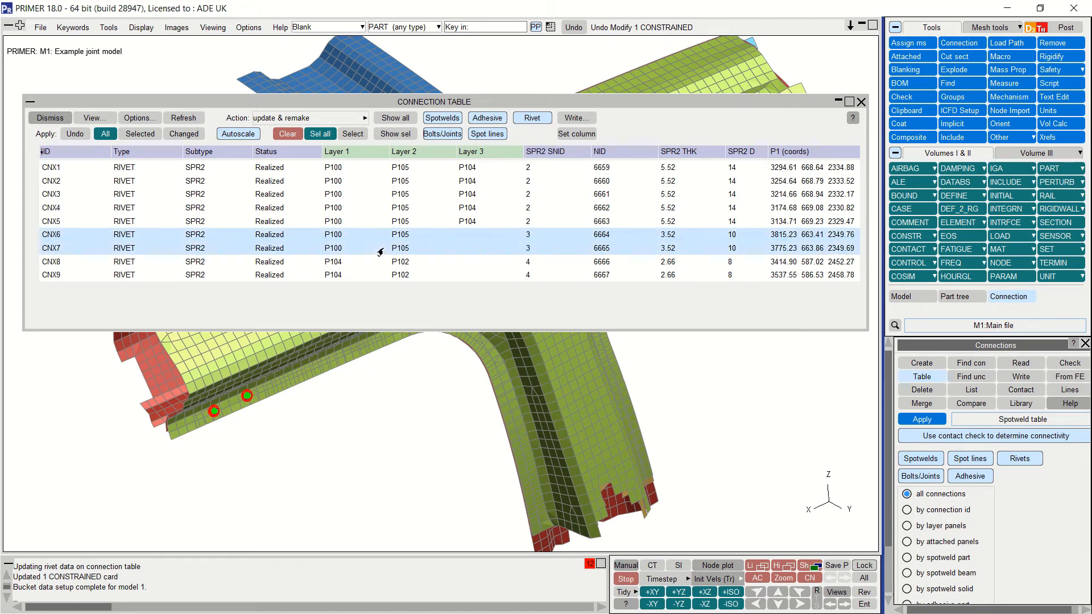
{"action": "right_click", "coordinate": [380, 252]}
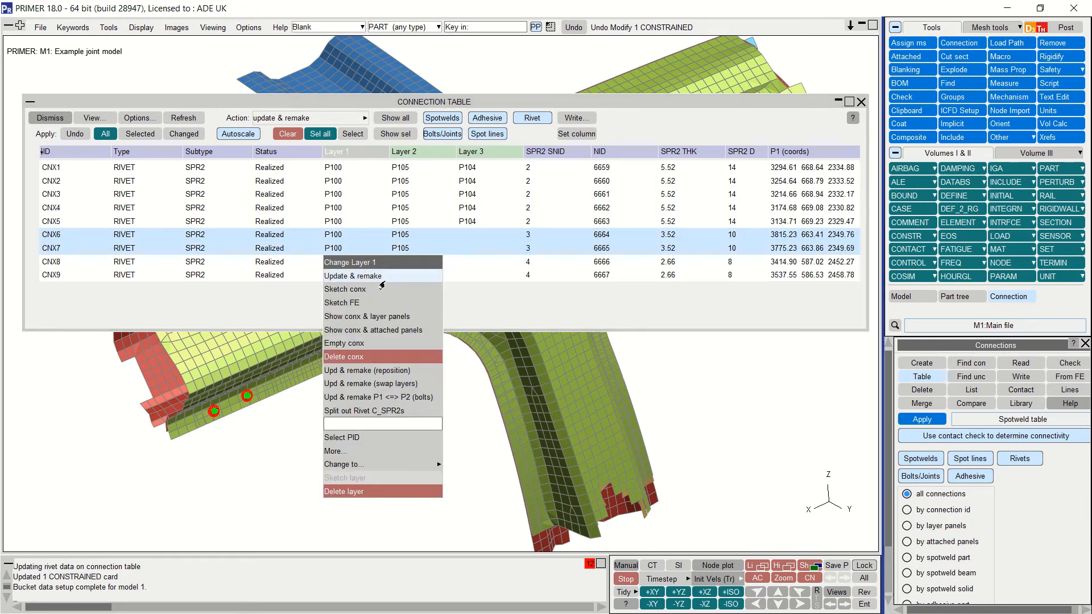
{"action": "left_click", "coordinate": [384, 384]}
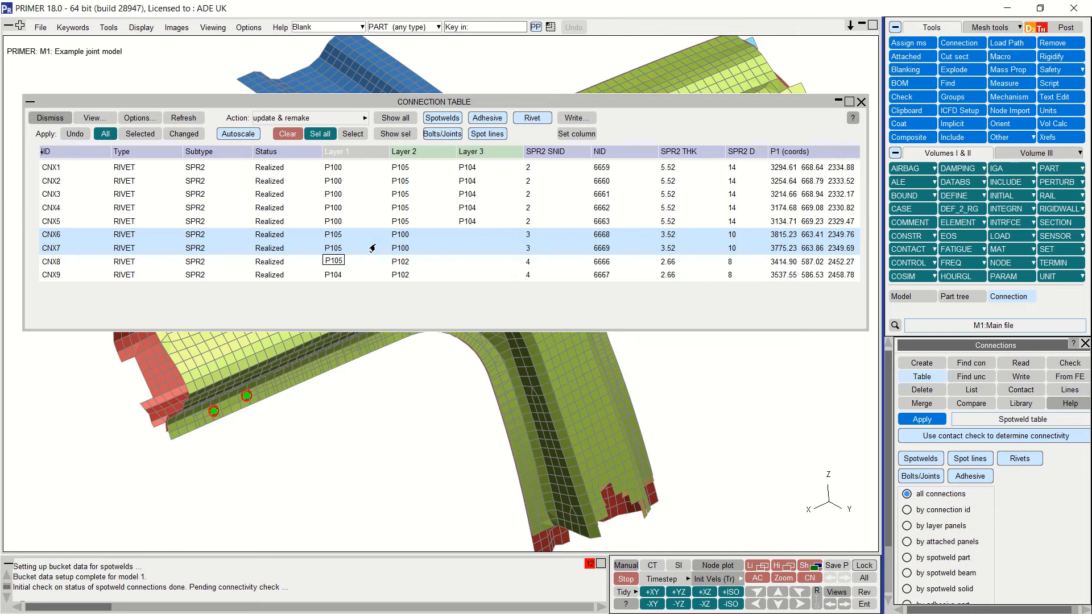
Step: Split CNX5 onto its own SPR2 definition and delete its third layer, P104
{"action": "right_click", "coordinate": [384, 223]}
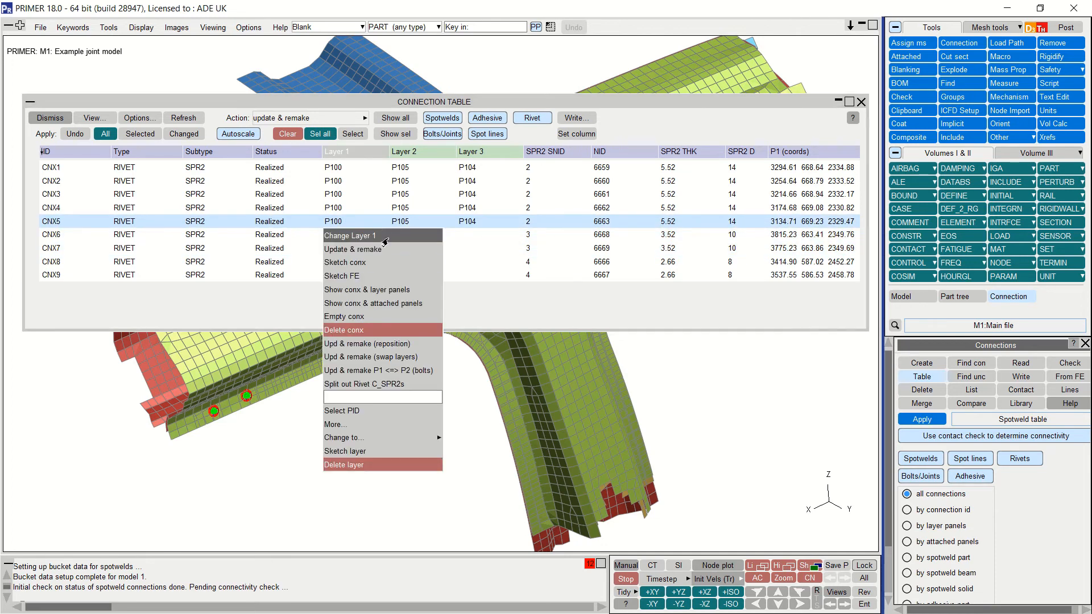
{"action": "left_click", "coordinate": [388, 384]}
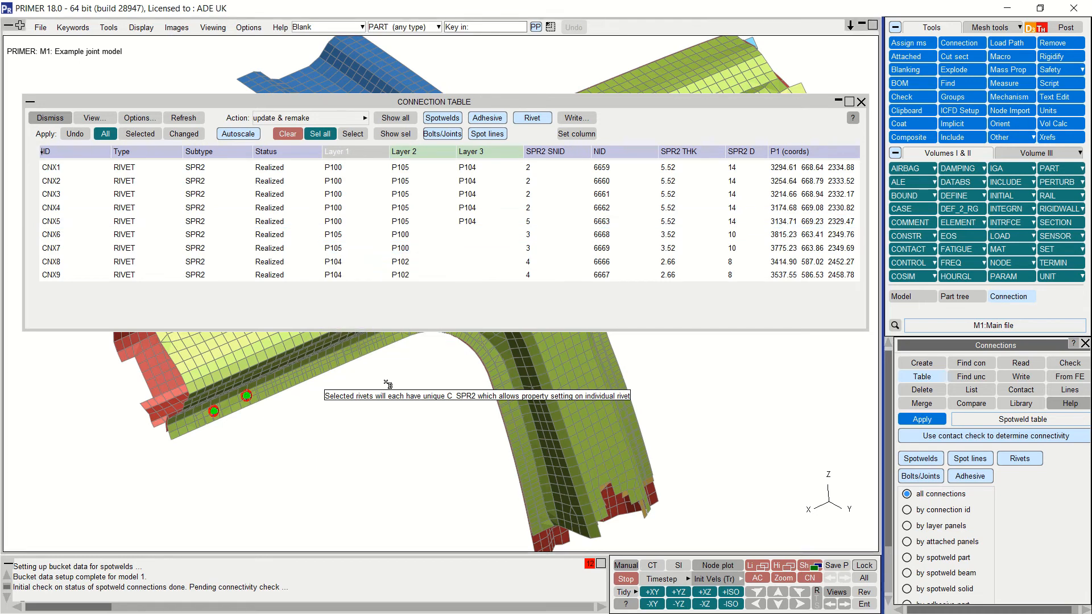
{"action": "right_click", "coordinate": [389, 226]}
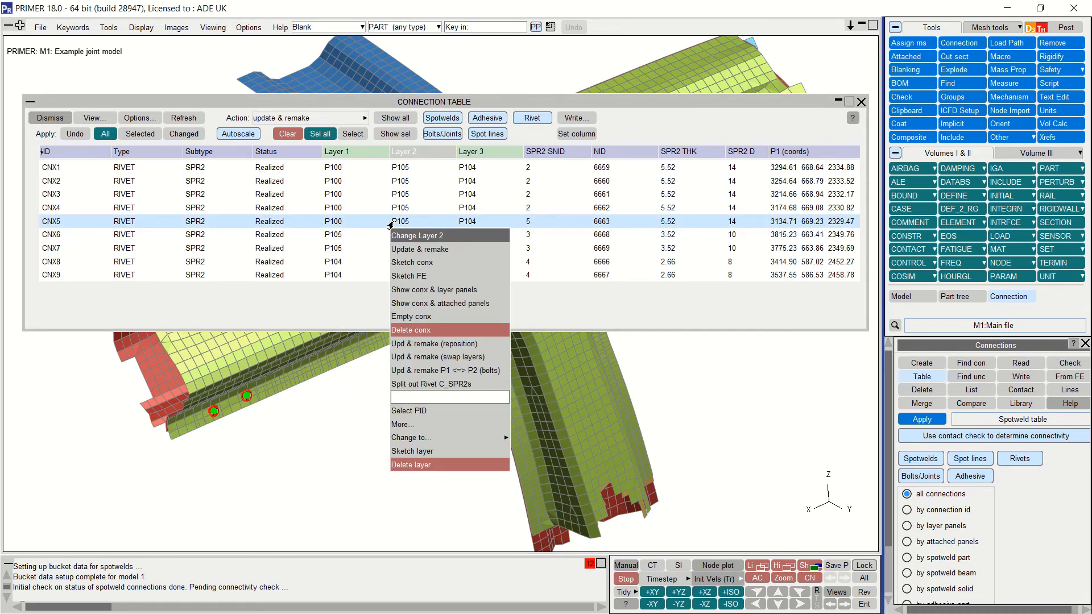
{"action": "right_click", "coordinate": [457, 223]}
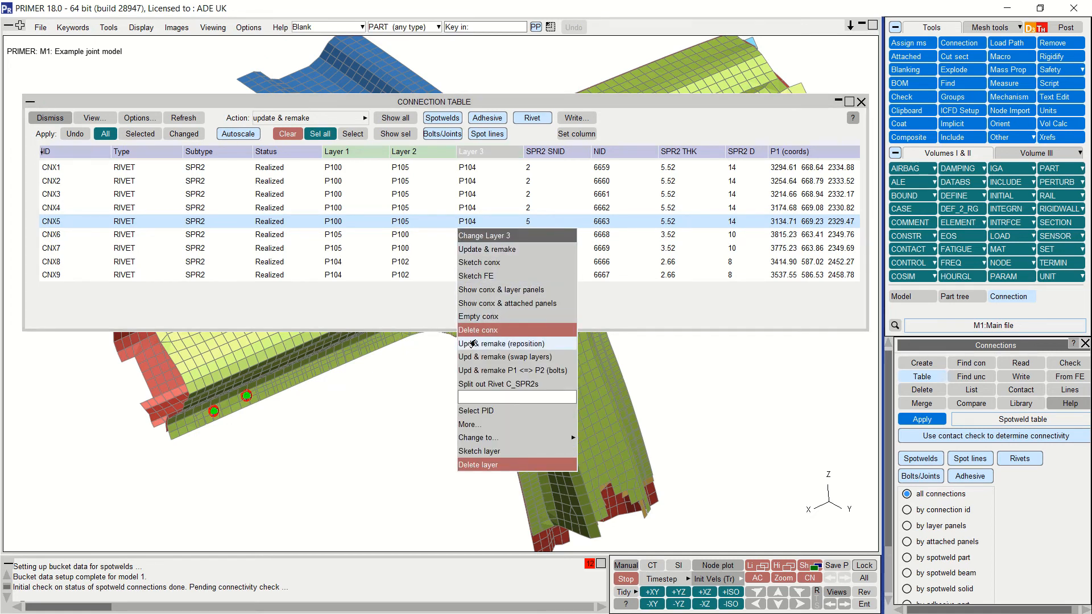
{"action": "left_click", "coordinate": [477, 464]}
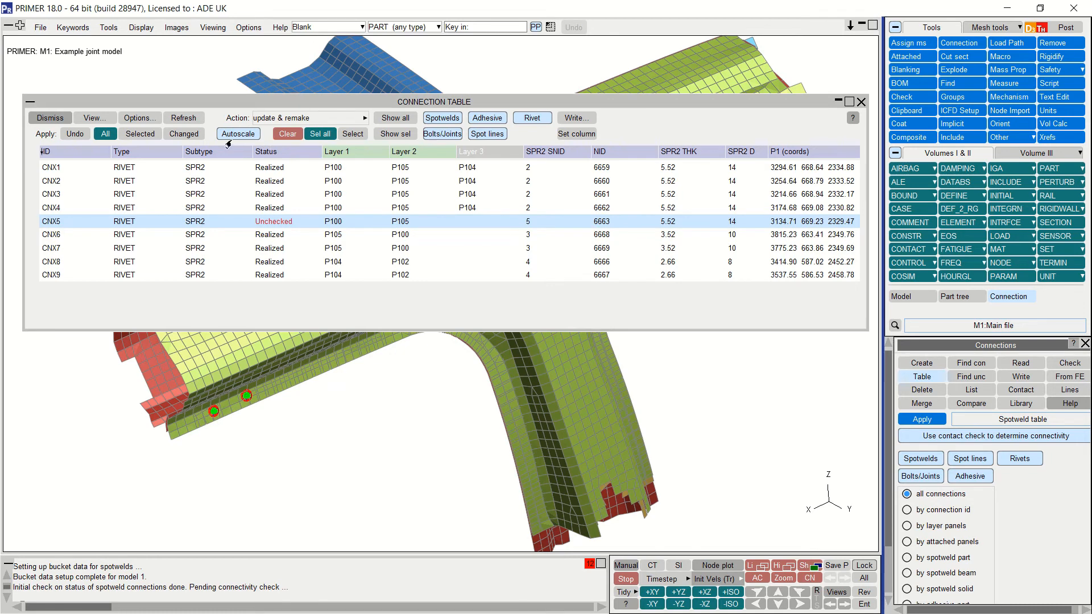
Step: Remake CNX5, then move CNX9's P1 z-coordinate from 2458.78 to 2460 and remake it
{"action": "left_click", "coordinate": [142, 134]}
{"action": "left_click", "coordinate": [838, 278]}
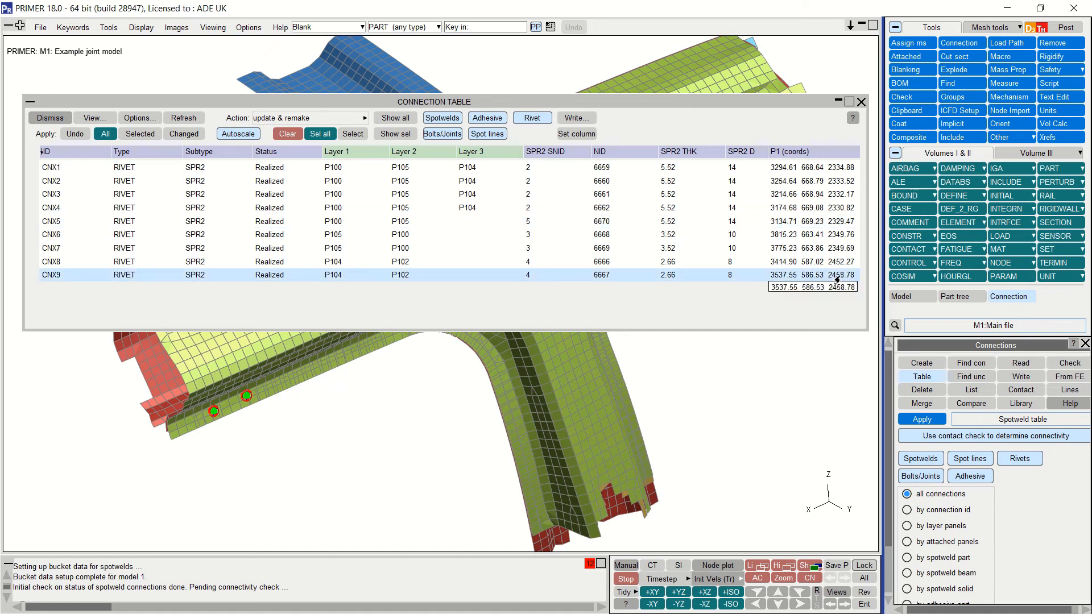
{"action": "right_click", "coordinate": [837, 279]}
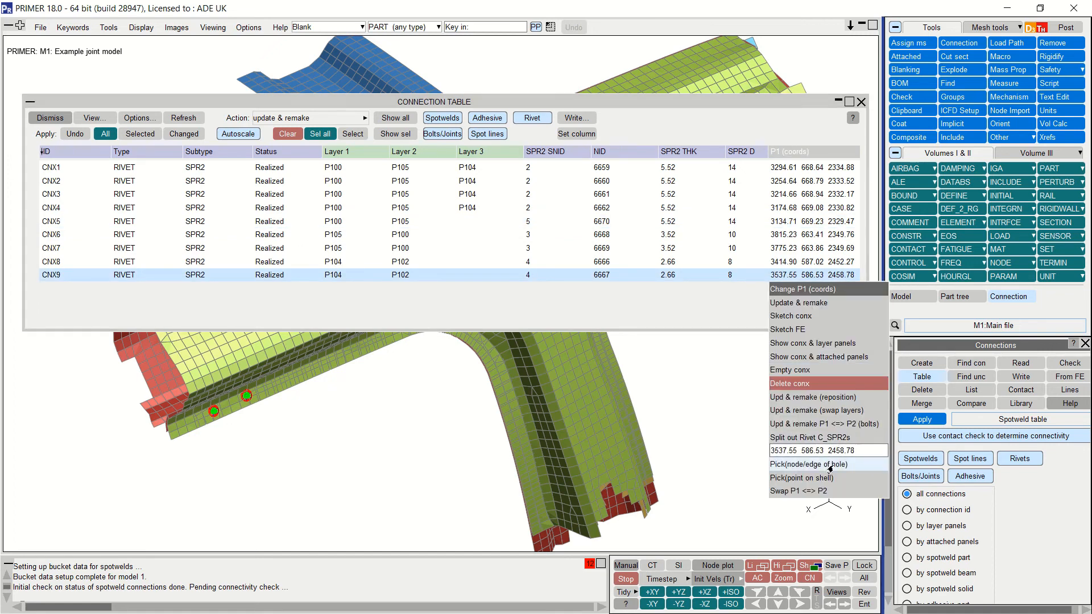
{"action": "left_click_drag", "start_coordinate": [840, 451], "coordinate": [852, 452]}
{"action": "key", "text": "BackSpace"}
{"action": "key", "text": "BackSpace"}
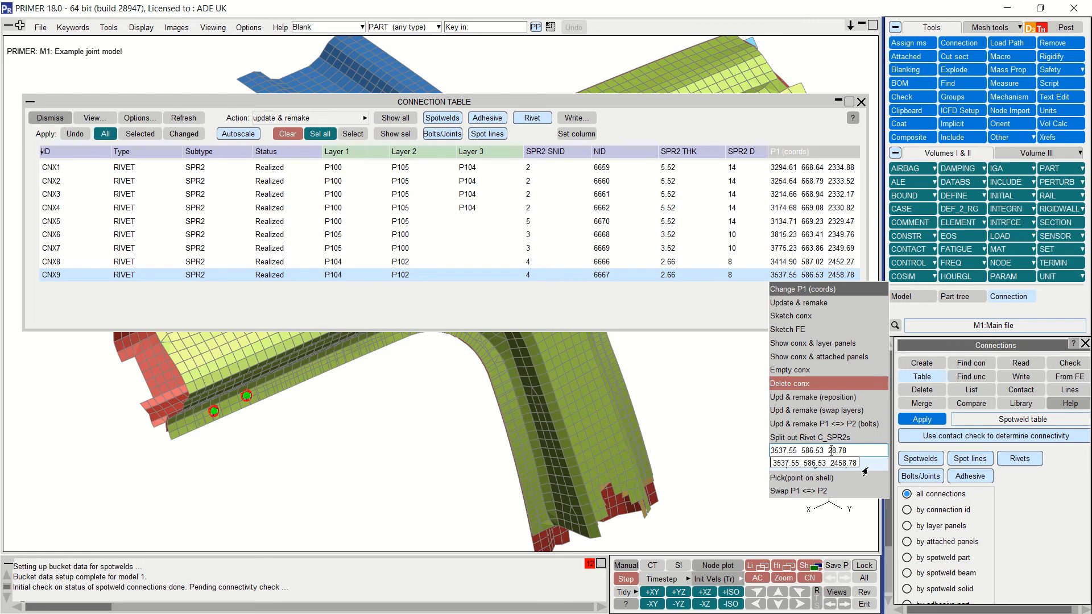
{"action": "key", "text": "BackSpace"}
{"action": "key", "text": "BackSpace"}
{"action": "key", "text": "BackSpace"}
{"action": "type", "text": "460"}
{"action": "key", "text": "Return"}
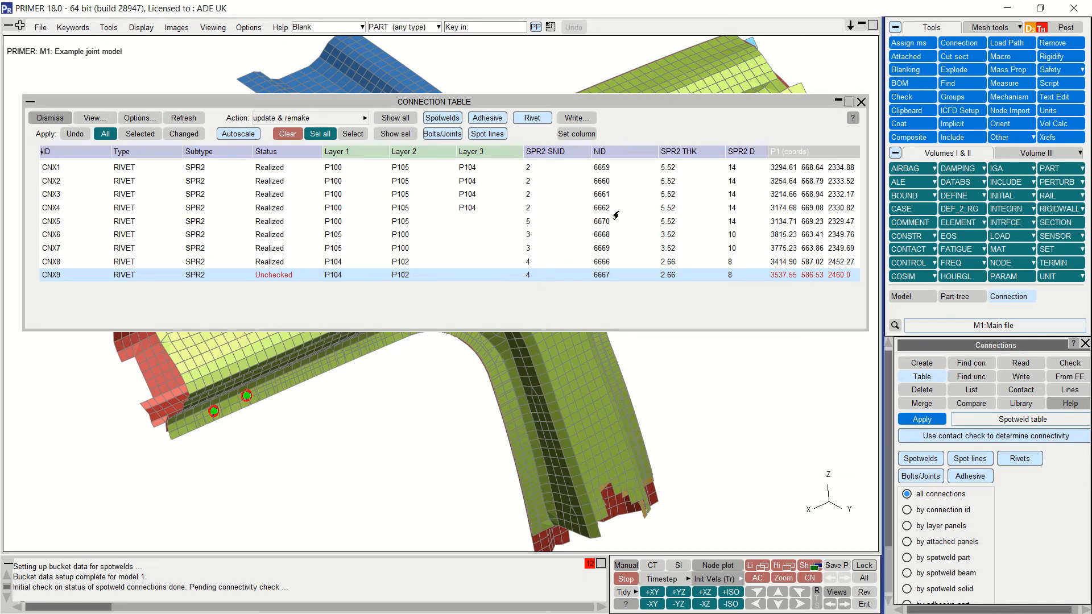
{"action": "left_click", "coordinate": [199, 136]}
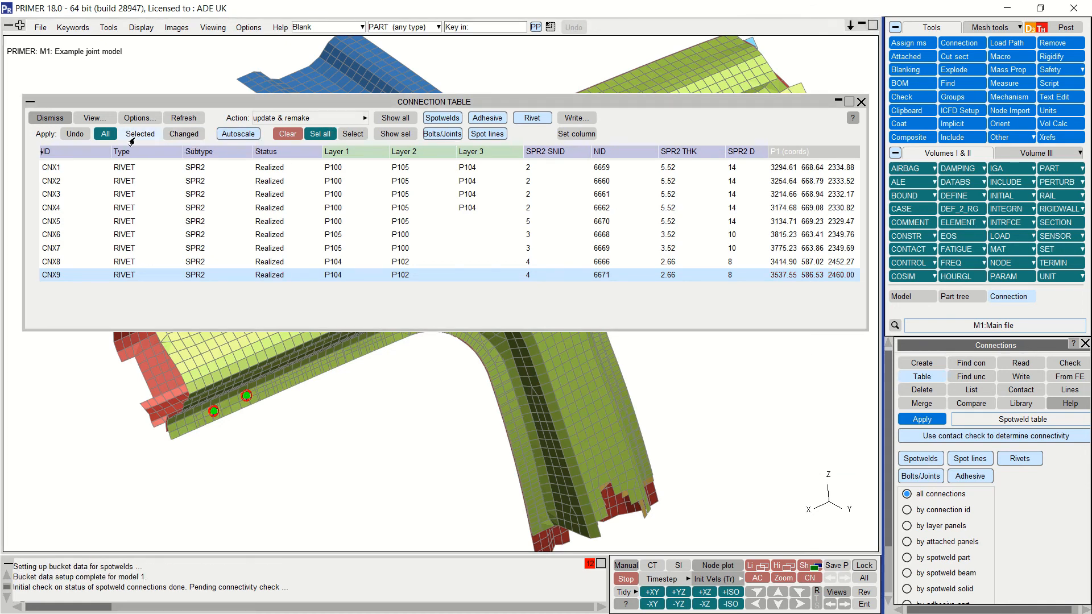